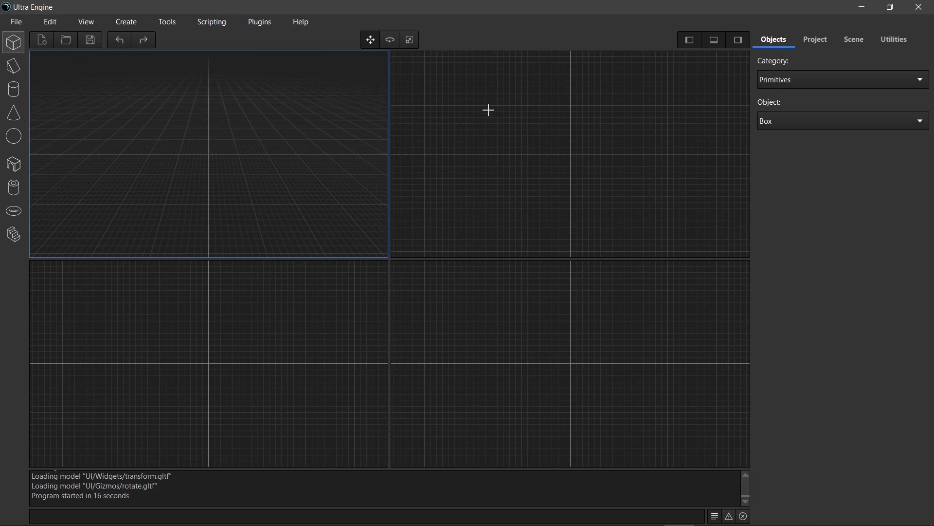
# - Draw a wide flat box centred on the grid and a narrower box adjoining its left side in the top view
pyautogui.moveTo(474, 106); pyautogui.dragTo(668, 204)
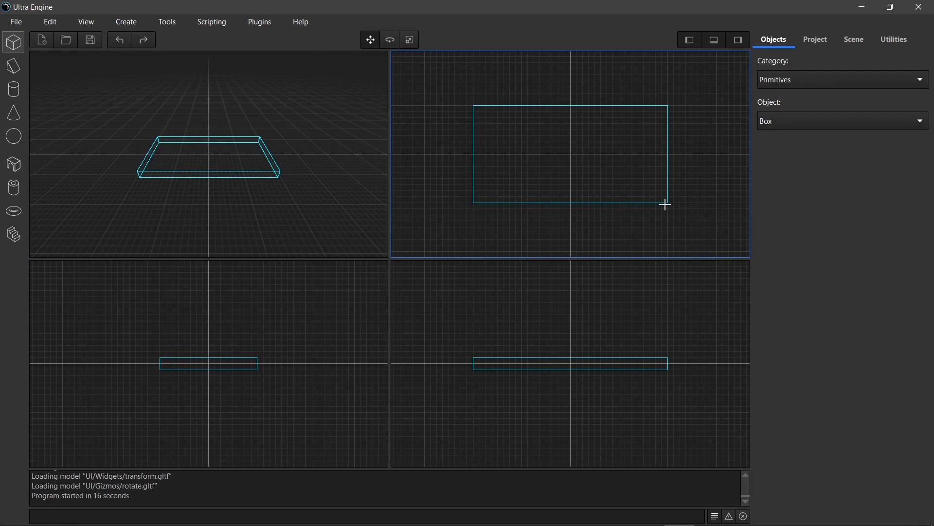
pyautogui.press('Return')
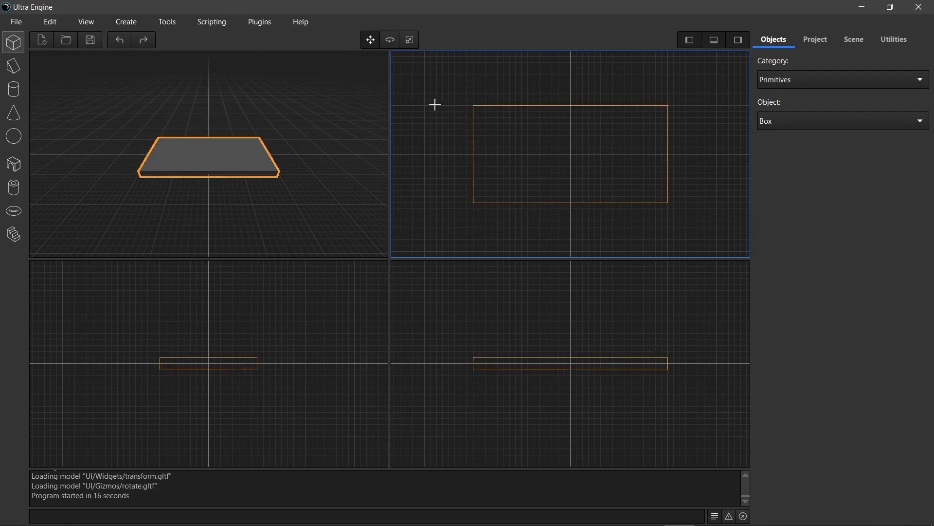
pyautogui.moveTo(425, 106); pyautogui.dragTo(475, 225)
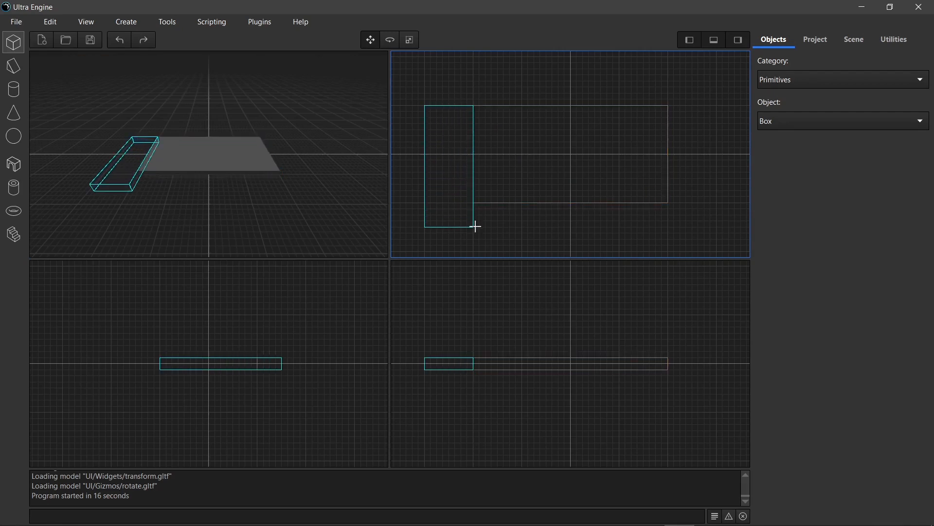
pyautogui.press('Return')
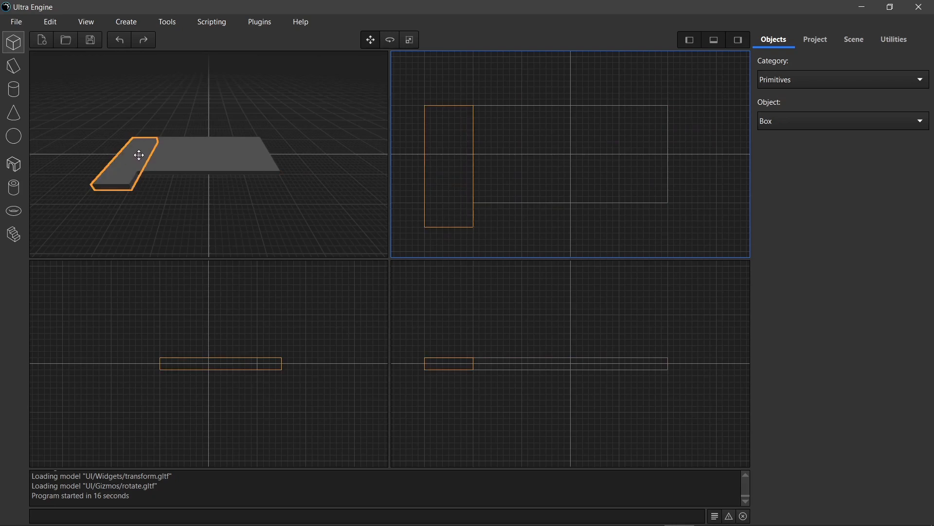
# - Delete both the narrow box and the wide flat box from the scene
pyautogui.press('Delete')
pyautogui.click(250, 156)
pyautogui.press('Delete')
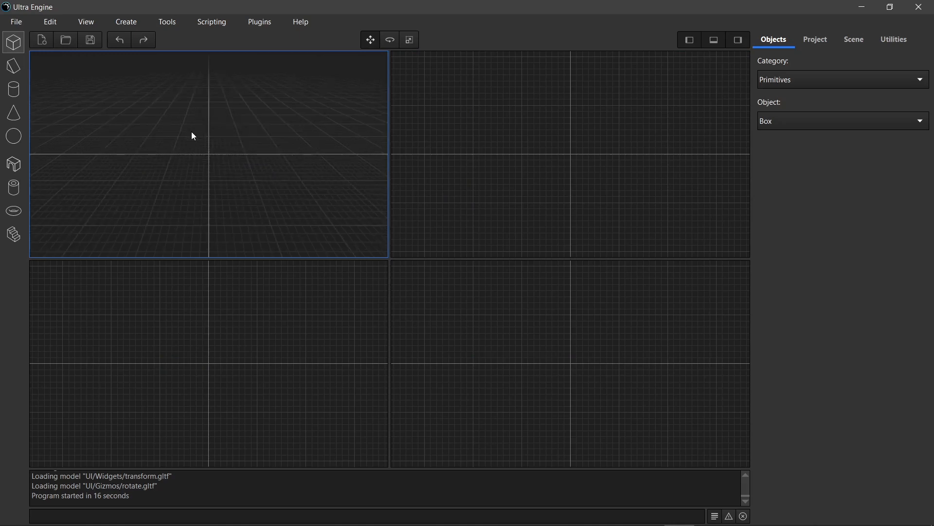
# - Draw a large flat box directly on the ground grid in the perspective view and deselect it
pyautogui.moveTo(128, 138); pyautogui.dragTo(349, 197)
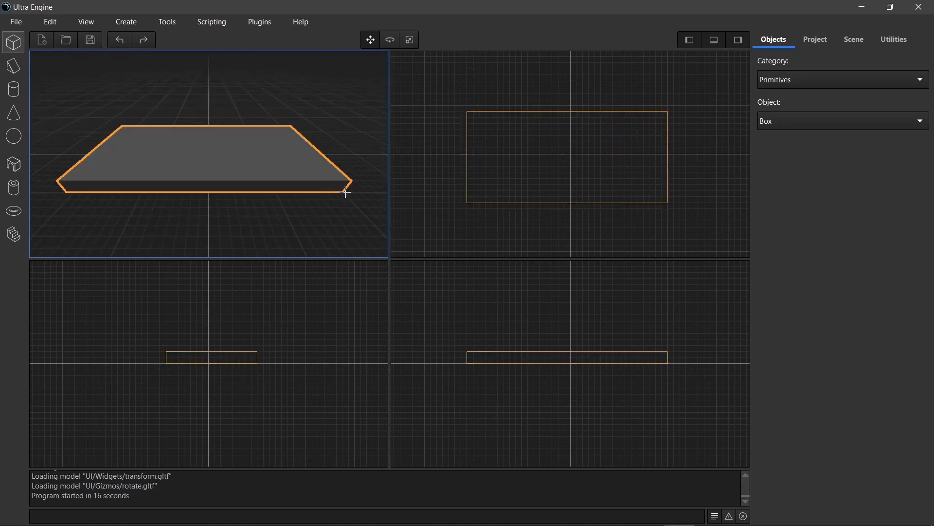
pyautogui.click(205, 104)
# - Try drawing small boxes on top of the large slab in the perspective view, and delete them again
pyautogui.moveTo(133, 133); pyautogui.dragTo(105, 179)
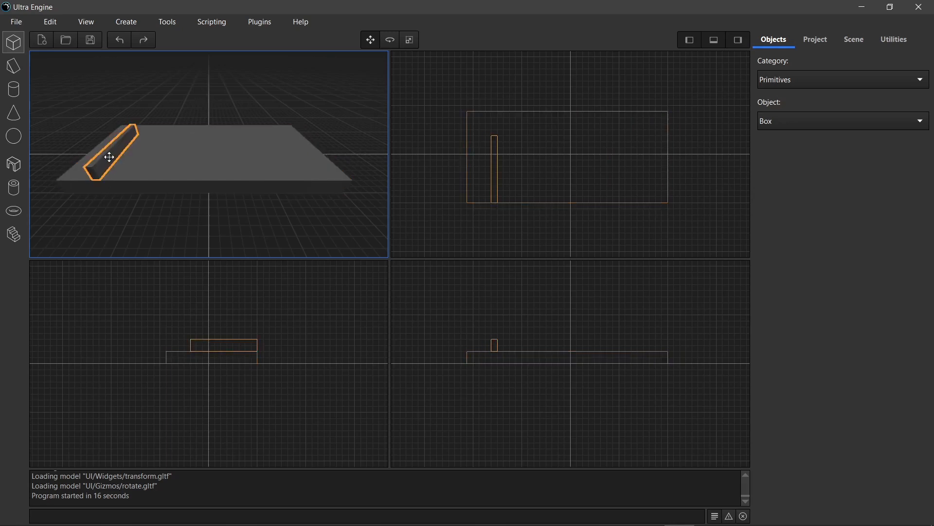
pyautogui.moveTo(148, 145); pyautogui.dragTo(263, 152)
pyautogui.press('Delete')
pyautogui.click(115, 151)
pyautogui.press('Delete')
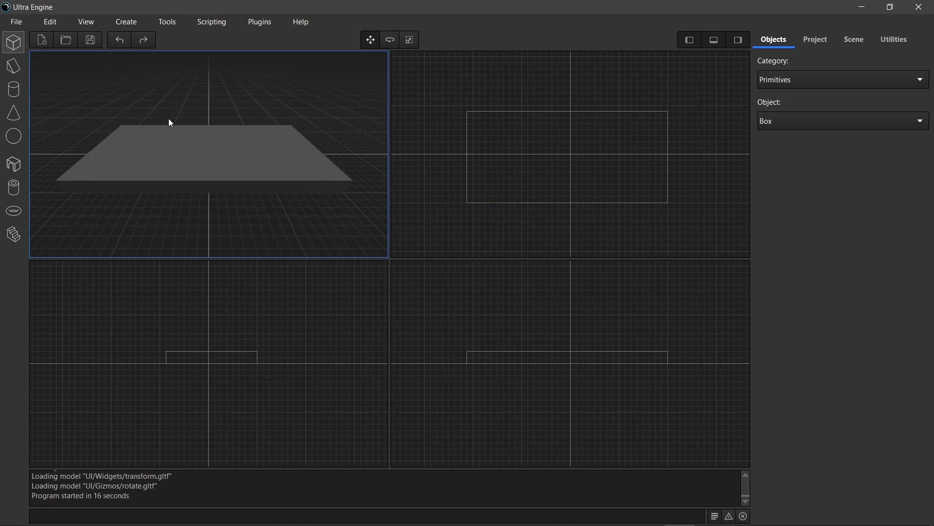
# - Draw a long narrow box on top of the slab, flush with its left edge, in the perspective view
pyautogui.moveTo(126, 129); pyautogui.dragTo(61, 181)
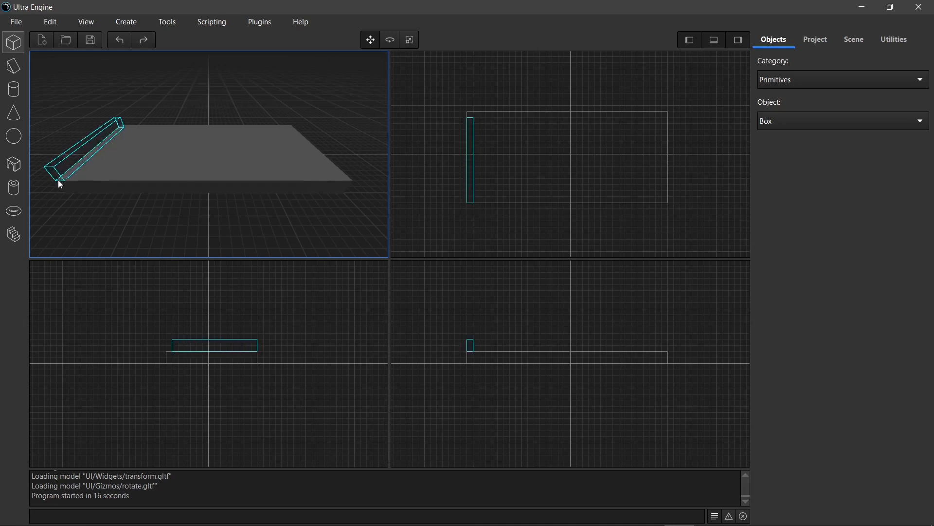
pyautogui.press('Return')
# - Examine how the narrow box lines up with the slab's corner and edge in the perspective and top views
pyautogui.scroll(3, 111, 114)
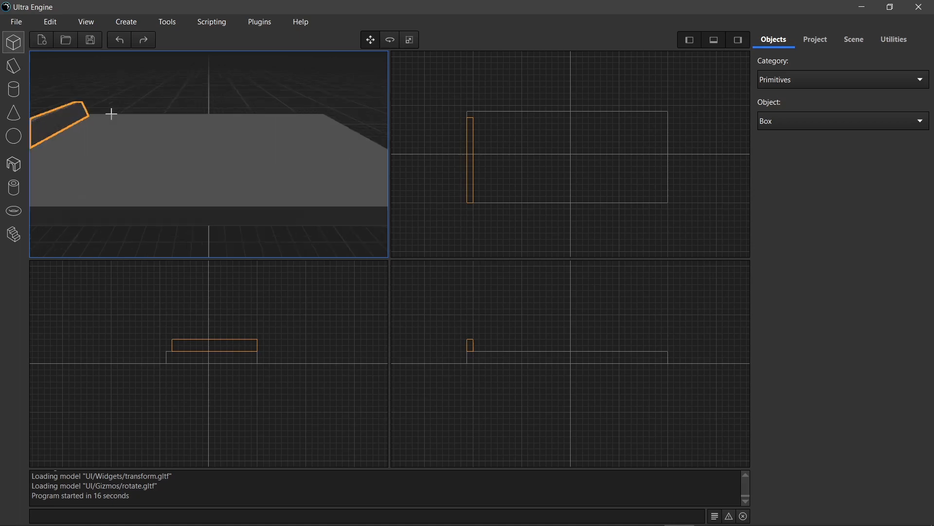
pyautogui.moveTo(113, 122)
pyautogui.mouseDown(button='middle')
pyautogui.moveTo(132, 133)
pyautogui.moveTo(127, 123)
pyautogui.mouseUp(button='middle')
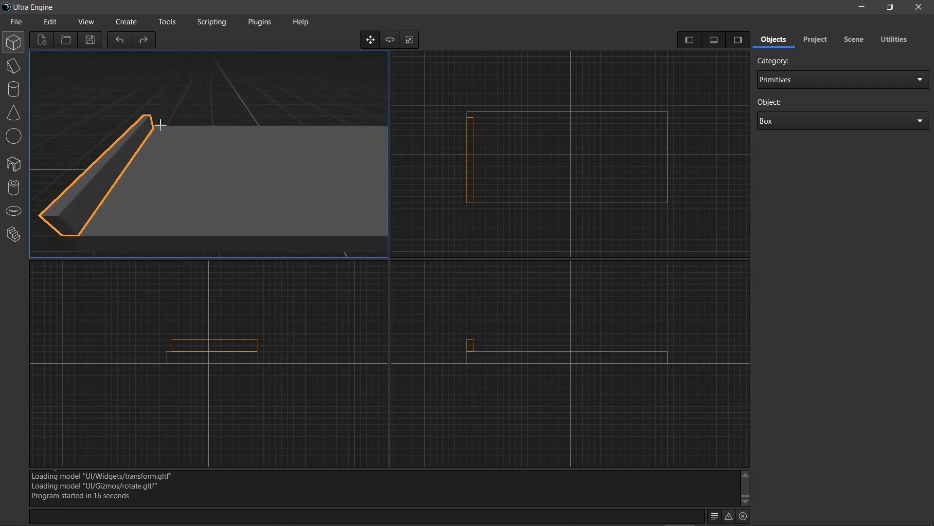
pyautogui.scroll(3, 476, 109)
pyautogui.scroll(2, 443, 116)
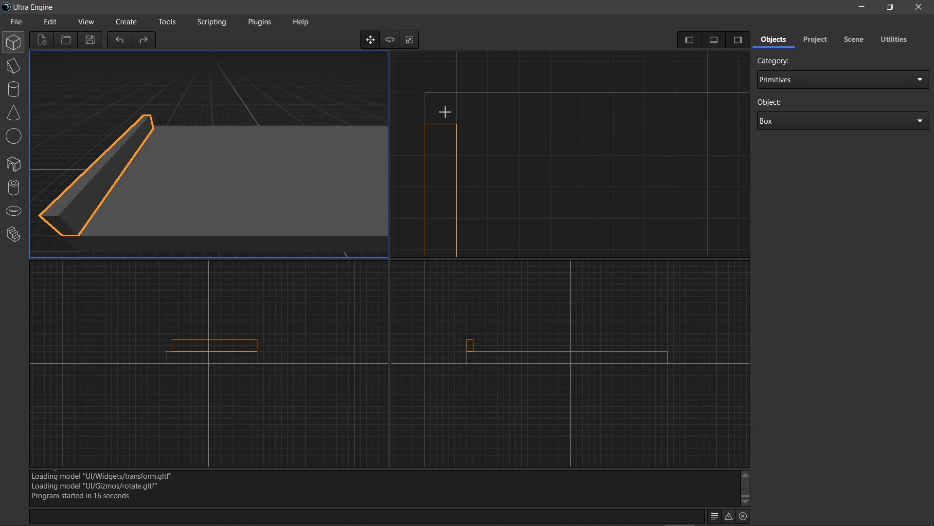
pyautogui.scroll(-3, 215, 109)
pyautogui.scroll(1, 232, 131)
pyautogui.moveTo(240, 135); pyautogui.dragTo(229, 133, button='middle')
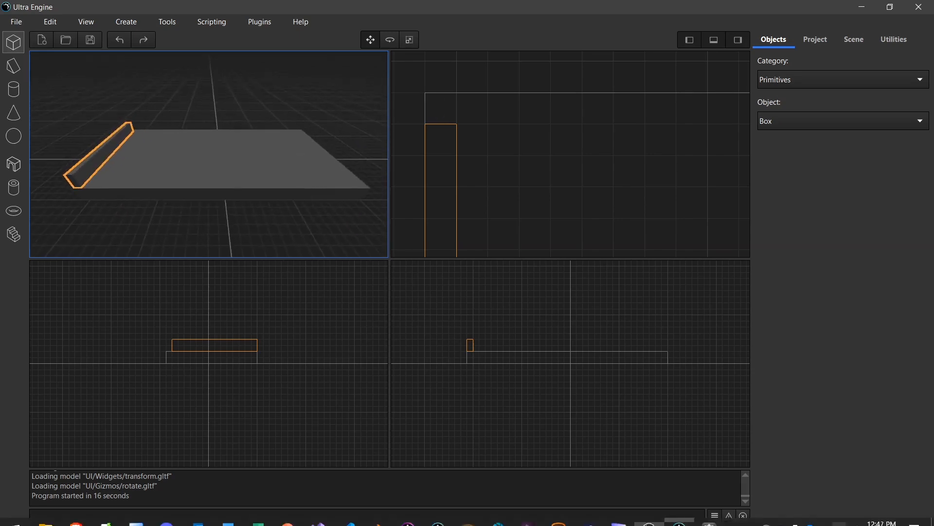
# - Switch to Leadwerks Editor, shift the concrete box slightly across the ground plane away from the origin, and deselect it
pyautogui.click(714, 515)
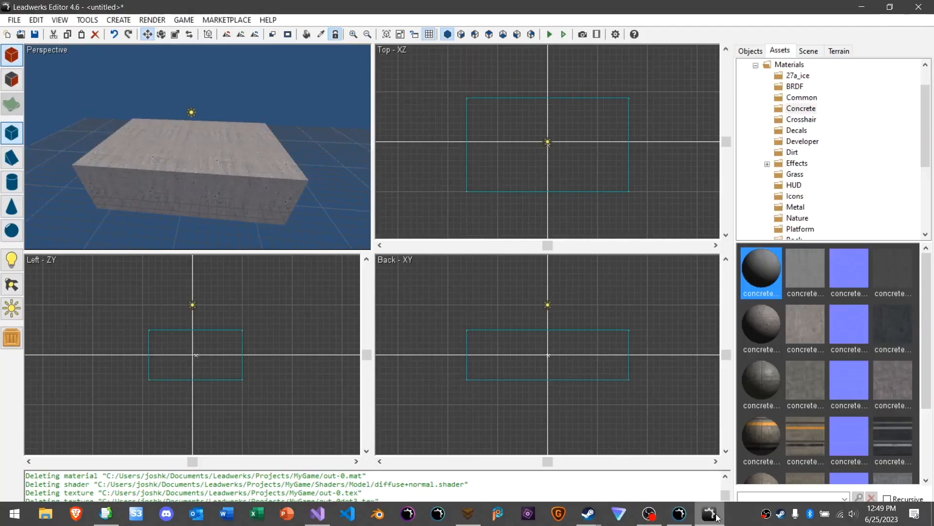
pyautogui.click(191, 151)
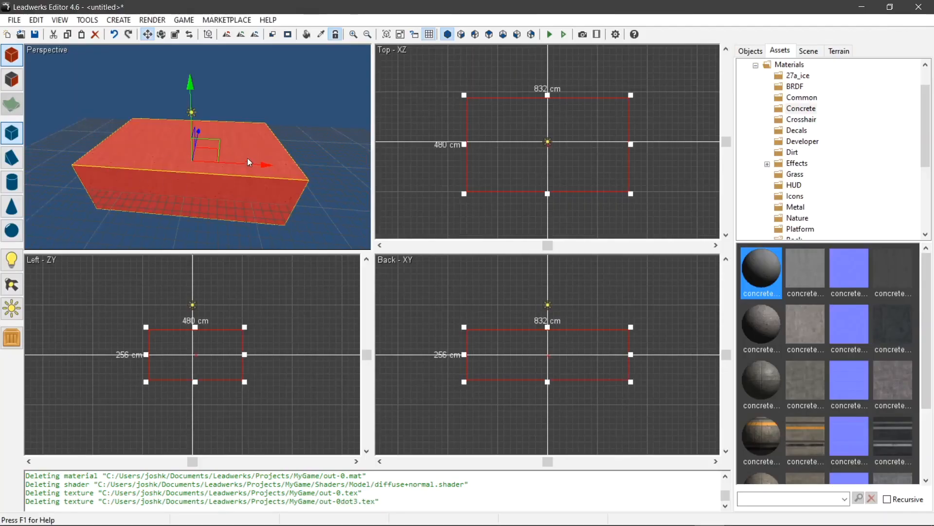
pyautogui.click(241, 87)
pyautogui.click(195, 154)
pyautogui.moveTo(238, 161); pyautogui.dragTo(206, 132)
pyautogui.click(260, 112)
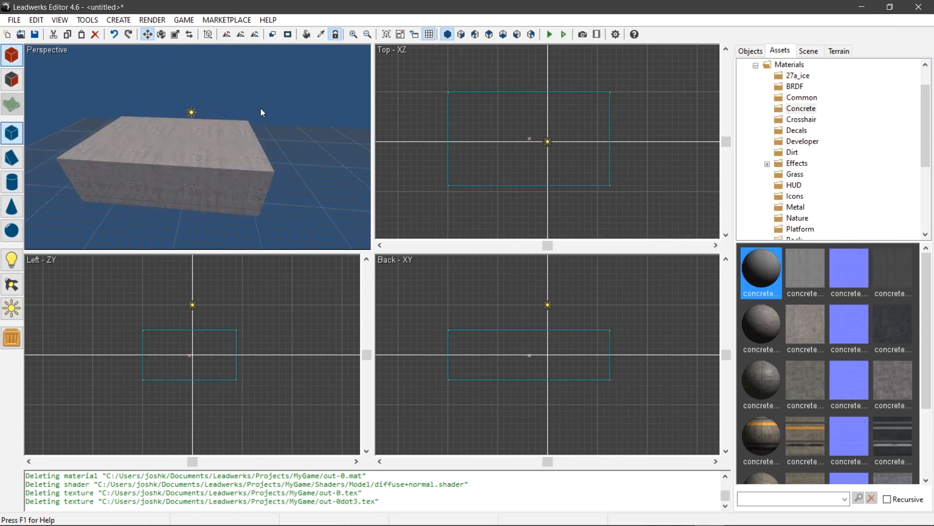
pyautogui.click(182, 155)
pyautogui.moveTo(199, 148); pyautogui.dragTo(207, 146)
pyautogui.click(236, 90)
# - Select the concrete box and clear the selection again several times in the perspective view
pyautogui.click(105, 156)
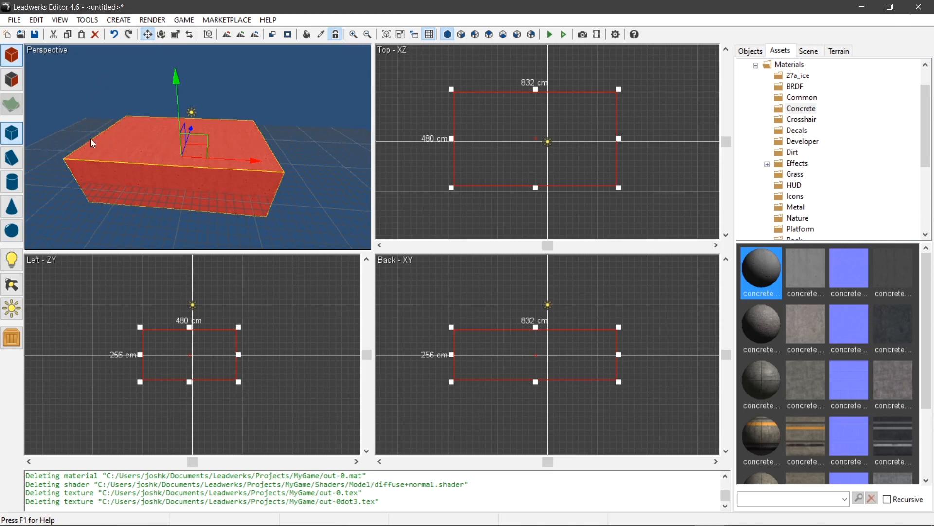
pyautogui.click(86, 122)
pyautogui.click(133, 151)
pyautogui.click(131, 227)
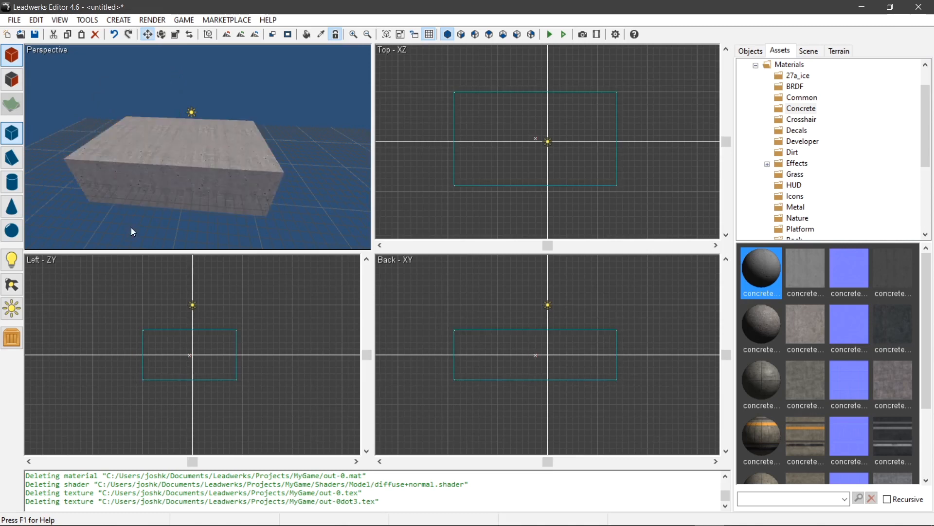
pyautogui.click(137, 161)
pyautogui.click(96, 119)
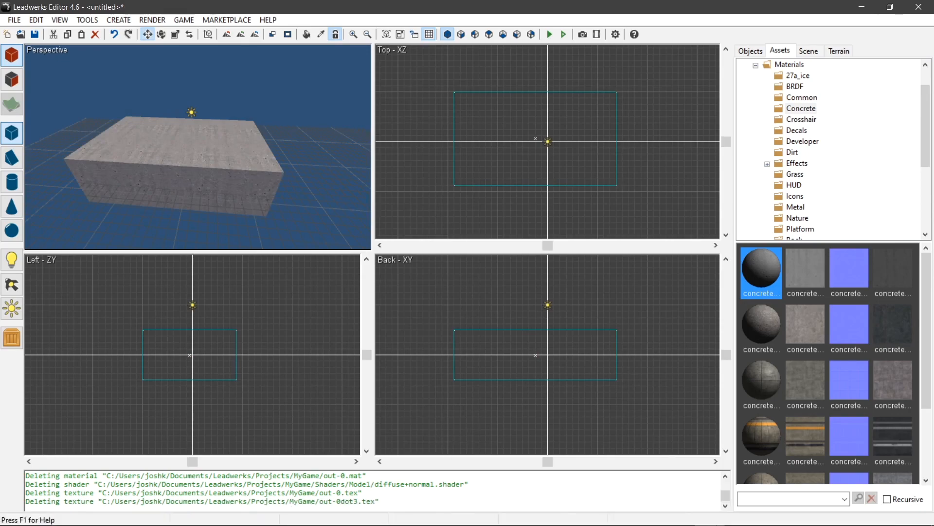
# - Switch to Ultra Engine and move the large slab one grid cell toward the front in the perspective view
pyautogui.click(680, 515)
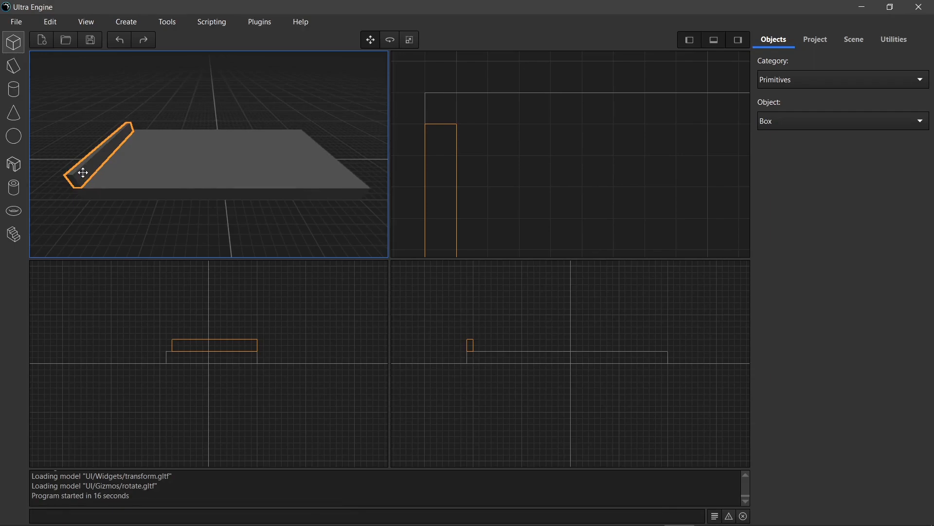
pyautogui.moveTo(83, 173)
pyautogui.mouseDown()
pyautogui.moveTo(341, 174)
pyautogui.moveTo(403, 253)
pyautogui.moveTo(317, 167)
pyautogui.moveTo(87, 171)
pyautogui.mouseUp()
pyautogui.moveTo(189, 168); pyautogui.dragTo(212, 167)
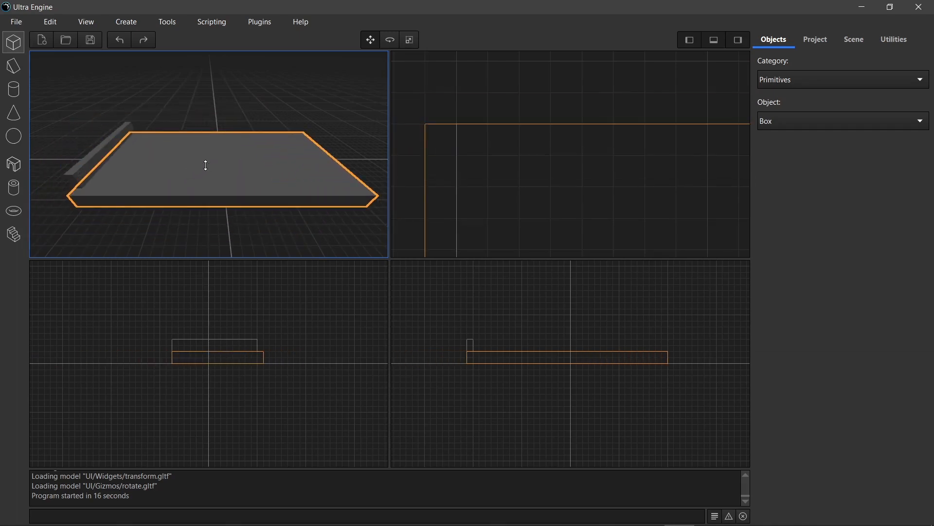
pyautogui.moveTo(205, 169)
pyautogui.mouseDown()
pyautogui.moveTo(211, 114)
pyautogui.moveTo(215, 174)
pyautogui.moveTo(215, 163)
pyautogui.mouseUp()
pyautogui.moveTo(216, 166)
pyautogui.mouseDown()
pyautogui.moveTo(214, 138)
pyautogui.moveTo(216, 170)
pyautogui.mouseUp()
# - Slide the narrow box nine grid cells to the right across the top of the slab
pyautogui.click(79, 175)
pyautogui.moveTo(76, 180); pyautogui.dragTo(166, 166)
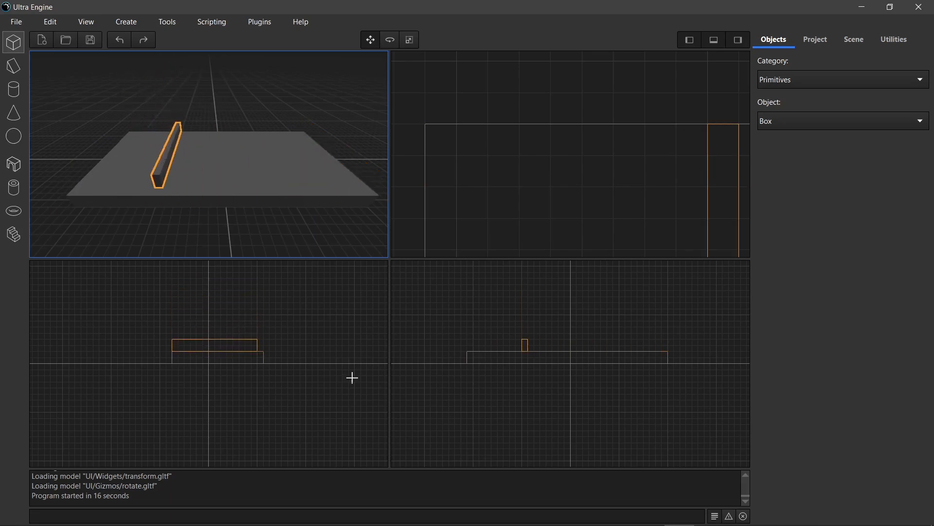
# - Switch to Leadwerks Editor and move the concrete box across the ground plane with the gizmo's horizontal plane handle
pyautogui.click(709, 513)
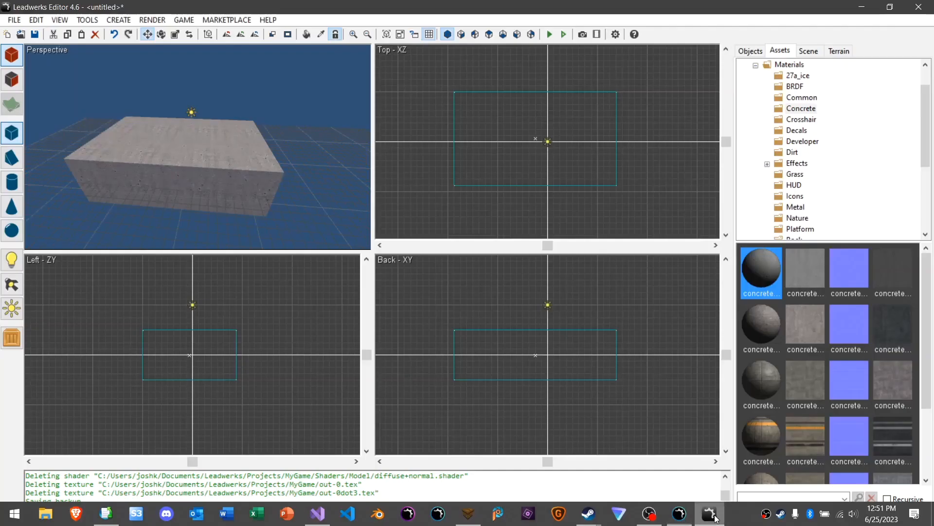
pyautogui.click(168, 177)
pyautogui.moveTo(273, 181); pyautogui.dragTo(238, 184, button='right')
pyautogui.press('d')
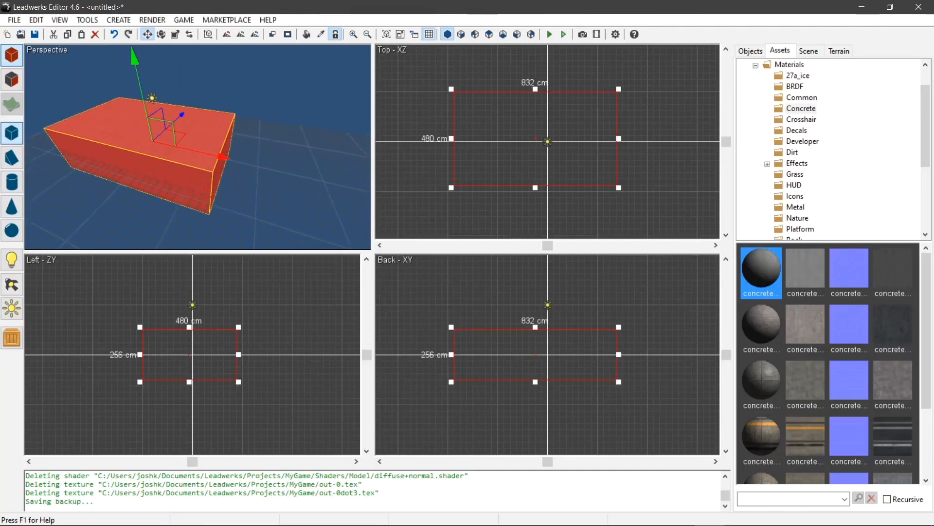
pyautogui.press('s')
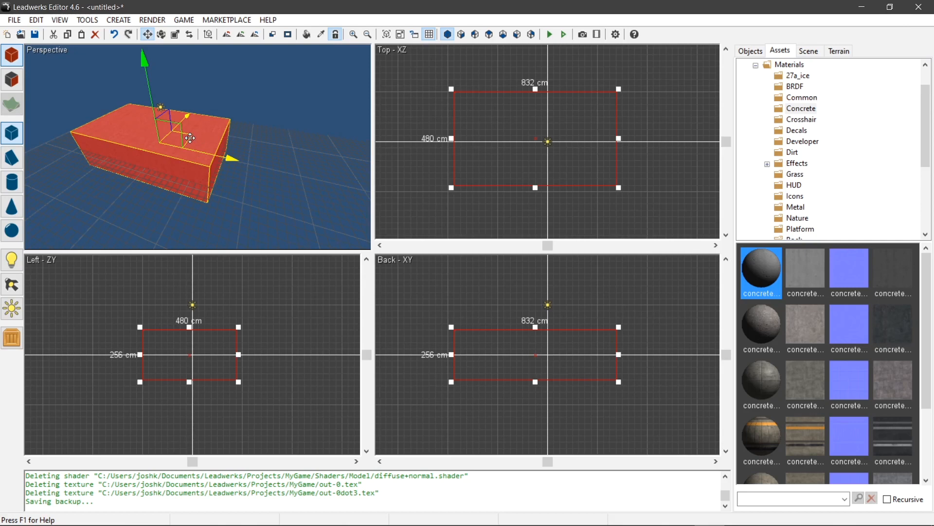
pyautogui.moveTo(190, 133); pyautogui.dragTo(223, 140)
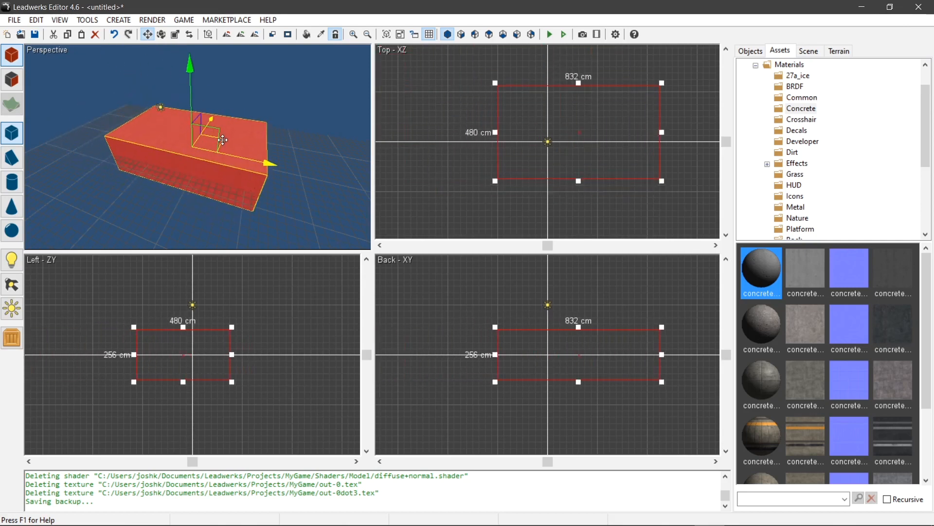
# - Move the concrete box back along the X axis with the vertical plane handle until it is centred on the origin line
pyautogui.moveTo(173, 147); pyautogui.dragTo(217, 137, button='right')
pyautogui.press('w')
pyautogui.press('w')
pyautogui.press('s')
pyautogui.press('a')
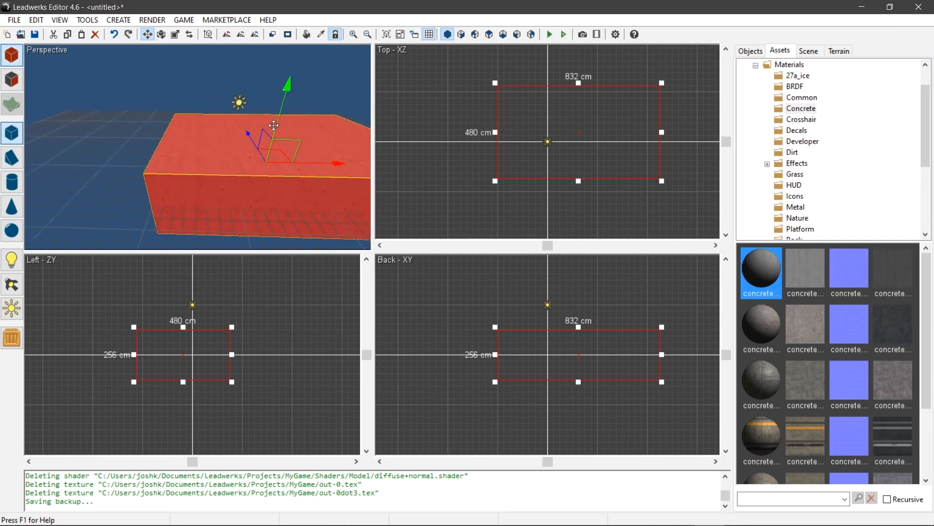
pyautogui.moveTo(282, 153); pyautogui.dragTo(209, 143)
pyautogui.moveTo(209, 143); pyautogui.dragTo(289, 154, button='right')
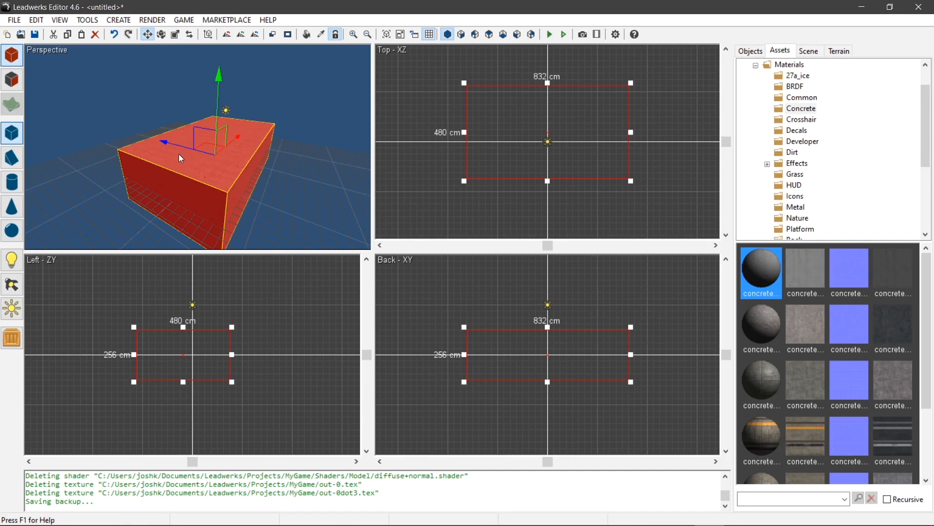
pyautogui.moveTo(178, 144)
pyautogui.mouseDown()
pyautogui.moveTo(84, 115)
pyautogui.moveTo(176, 154)
pyautogui.mouseUp()
pyautogui.moveTo(218, 173); pyautogui.dragTo(168, 170, button='right')
pyautogui.moveTo(277, 168); pyautogui.dragTo(185, 164, button='right')
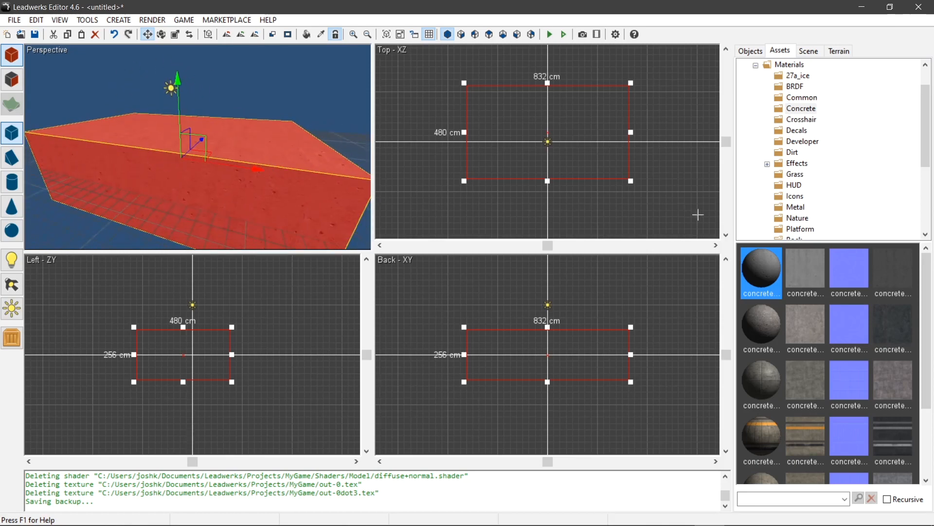
# - Open the concrete_dirty.mat material and the concretefloor_diff.tex texture in their editors, and arrange the two windows so both are visible
pyautogui.doubleClick(757, 336)
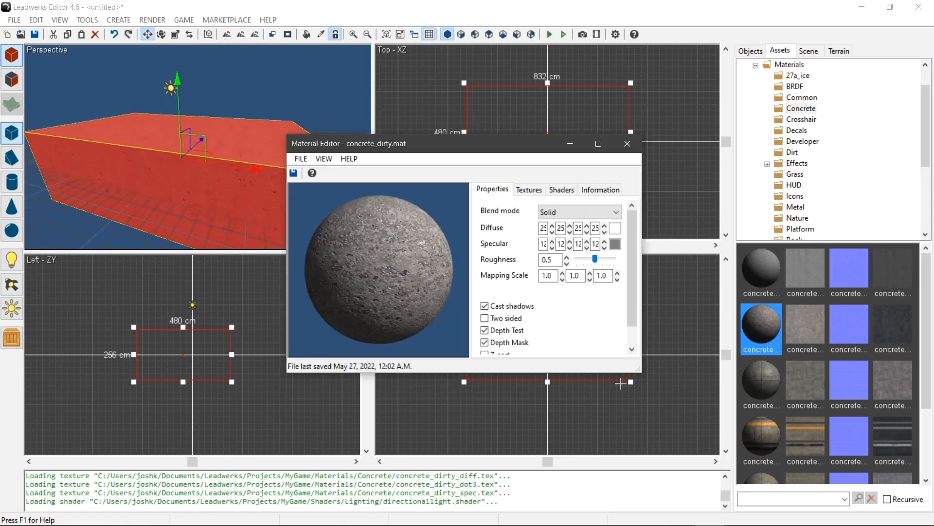
pyautogui.moveTo(455, 148); pyautogui.dragTo(424, 120)
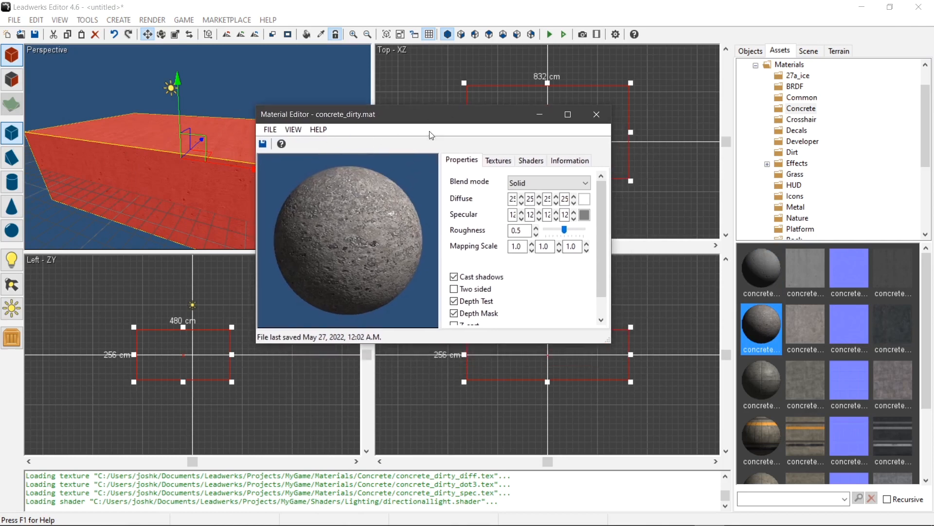
pyautogui.doubleClick(801, 386)
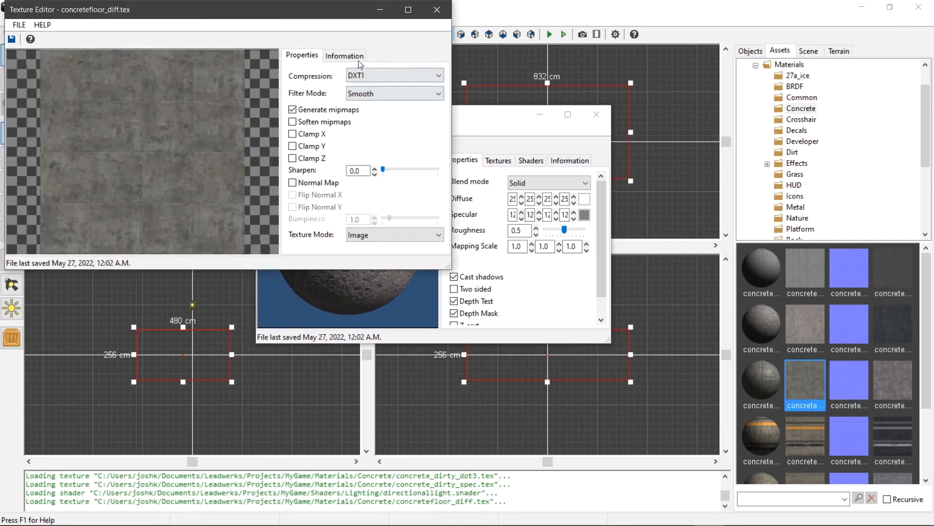
pyautogui.moveTo(314, 13); pyautogui.dragTo(636, 166)
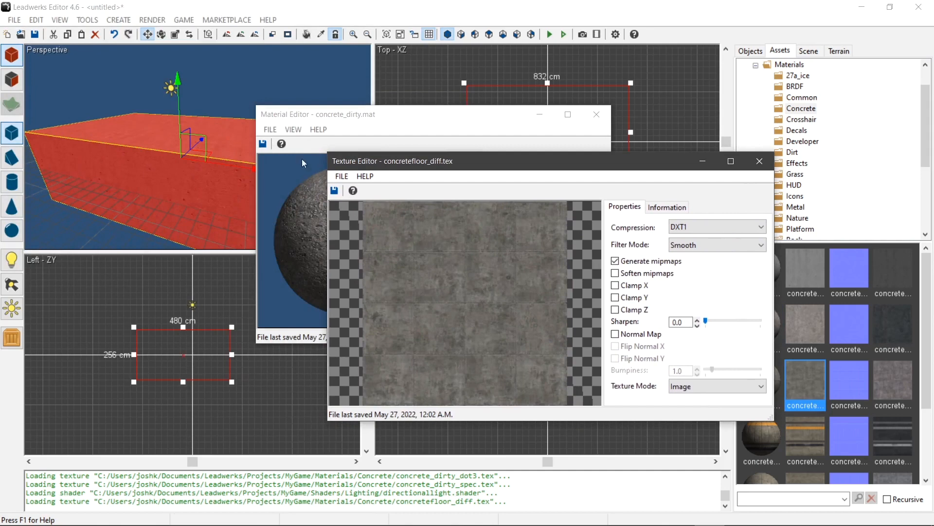
# - Bring the Material Editor for concrete_dirty.mat to the front and close it
pyautogui.click(385, 121)
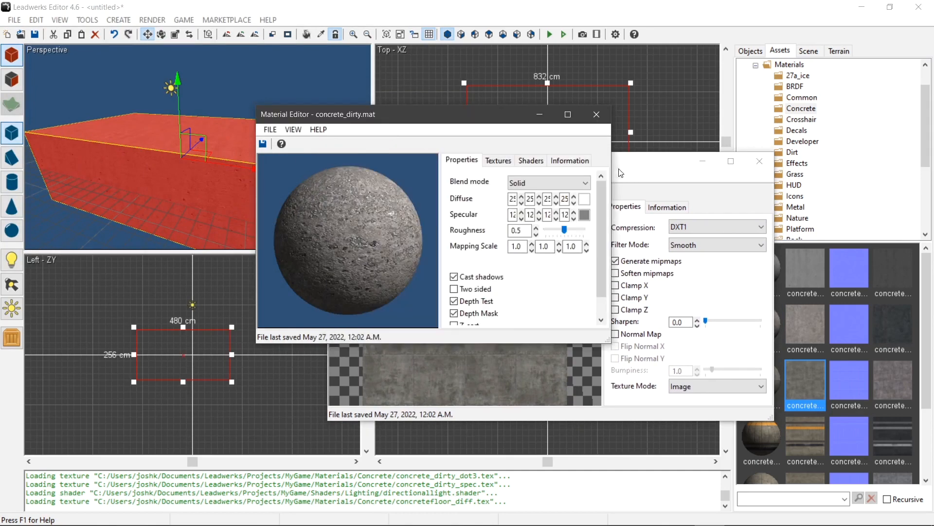
pyautogui.click(597, 114)
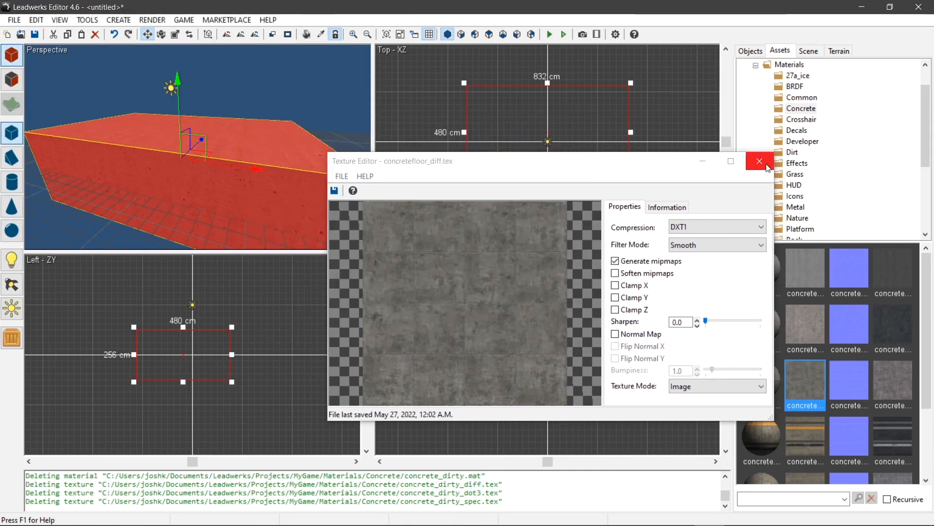
# - Bring the Texture Editor for concretefloor_diff.tex to the front and close it
pyautogui.click(455, 181)
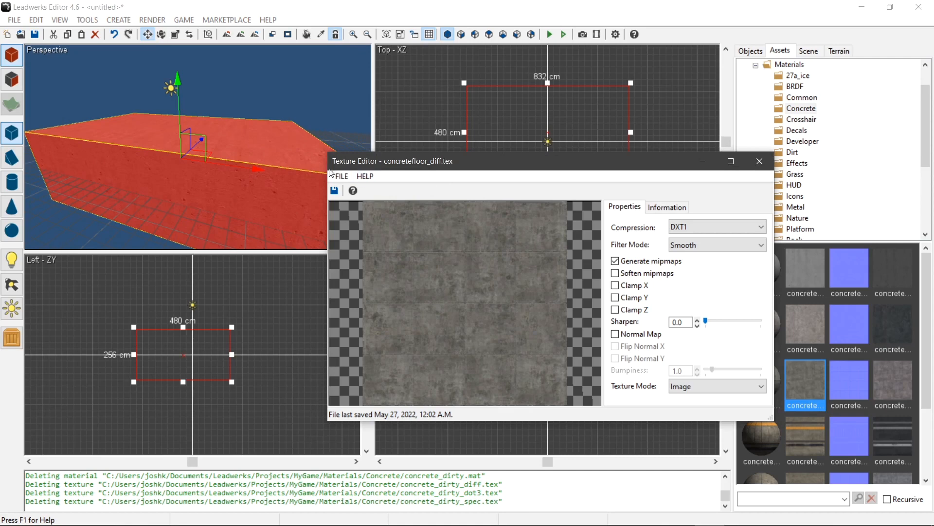
pyautogui.click(759, 161)
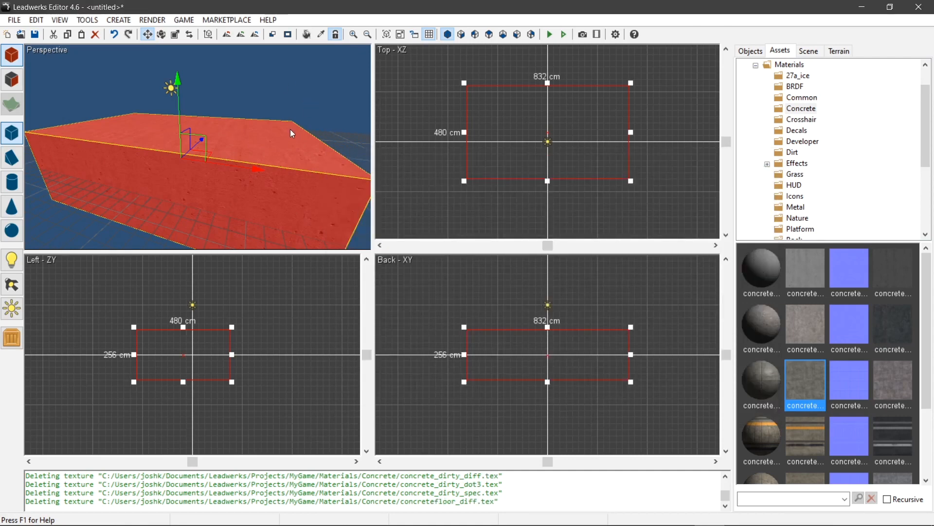
# - Shift the concrete box slightly along the X axis with the gizmo in the Perspective view and deselect it
pyautogui.moveTo(246, 168); pyautogui.dragTo(202, 171)
pyautogui.moveTo(175, 138); pyautogui.dragTo(244, 169)
pyautogui.click(247, 105)
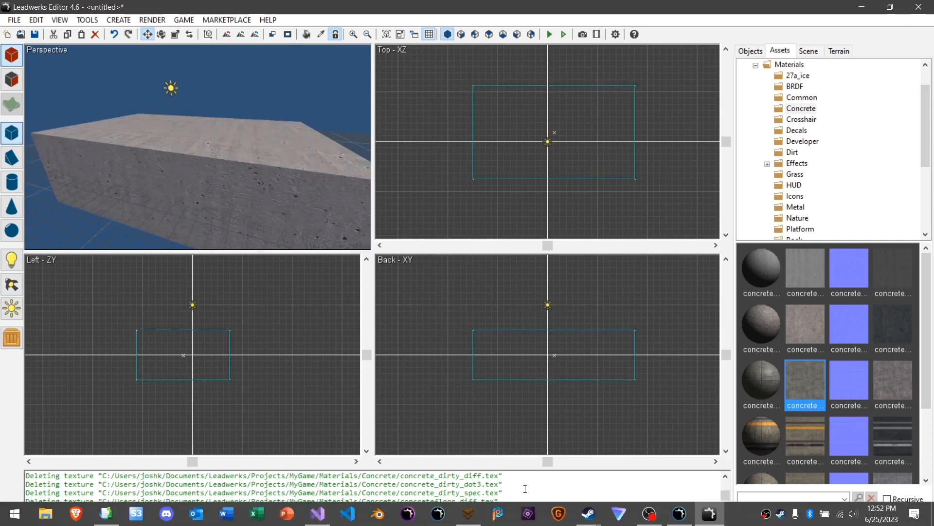
# - Switch to Ultra Engine, move the slab directly across the ground plane in the perspective viewport, and leave it selected
pyautogui.click(680, 513)
pyautogui.moveTo(290, 182); pyautogui.dragTo(236, 173)
pyautogui.click(252, 124)
pyautogui.click(236, 164)
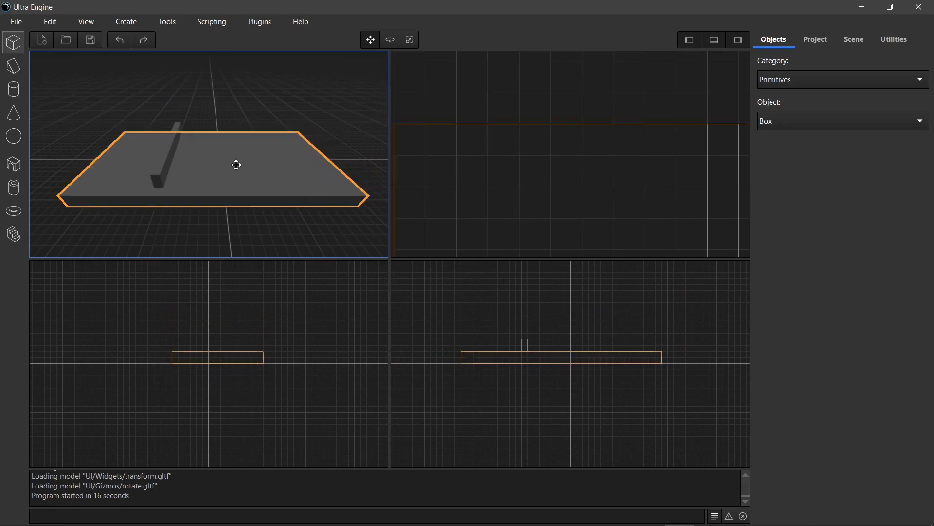
# - Reposition the slab directly in the top and XY orthographic viewports, and deselect it
pyautogui.moveTo(463, 197); pyautogui.dragTo(494, 145)
pyautogui.moveTo(541, 191); pyautogui.dragTo(504, 178)
pyautogui.scroll(-5, 509, 140)
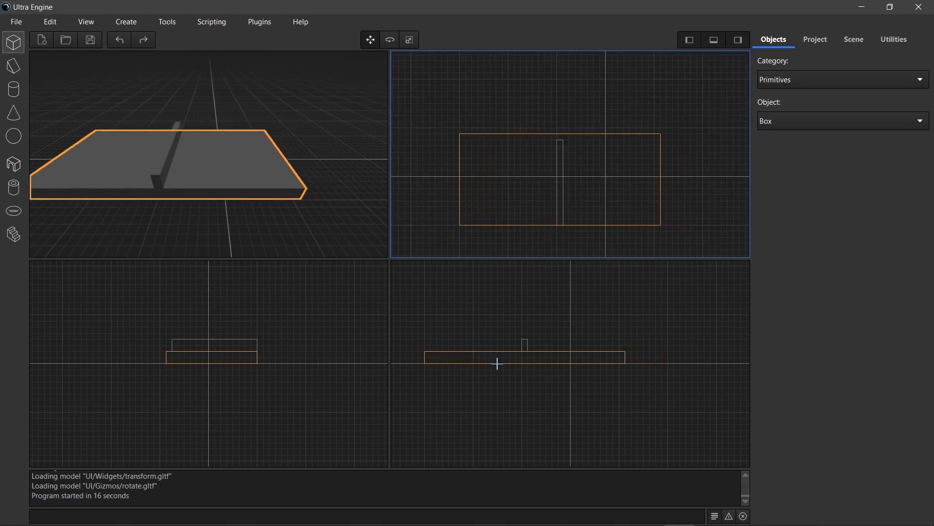
pyautogui.moveTo(492, 361)
pyautogui.mouseDown()
pyautogui.moveTo(495, 388)
pyautogui.moveTo(494, 358)
pyautogui.mouseUp()
pyautogui.click(266, 98)
pyautogui.click(266, 98)
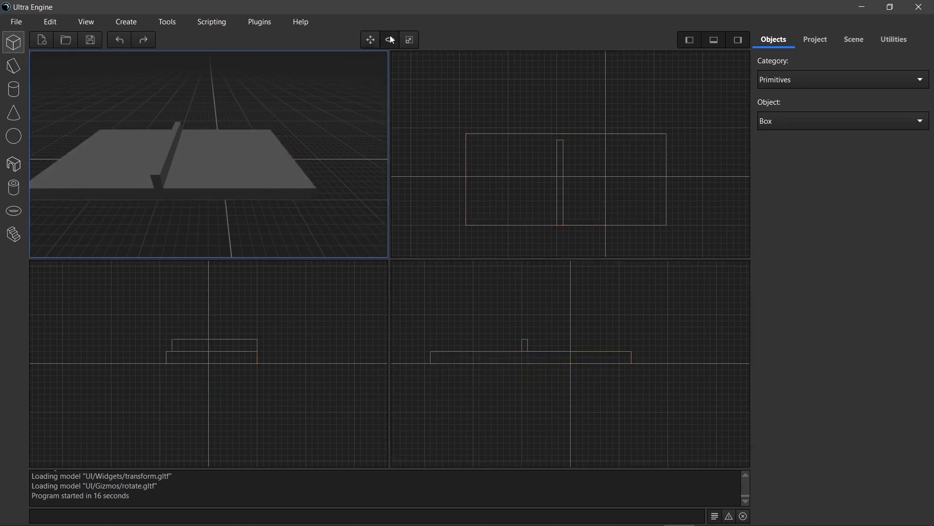
# - Select the slab with the Rotate tool and try turning it with its rings in the perspective and side viewports
pyautogui.moveTo(265, 150); pyautogui.dragTo(276, 149, button='middle')
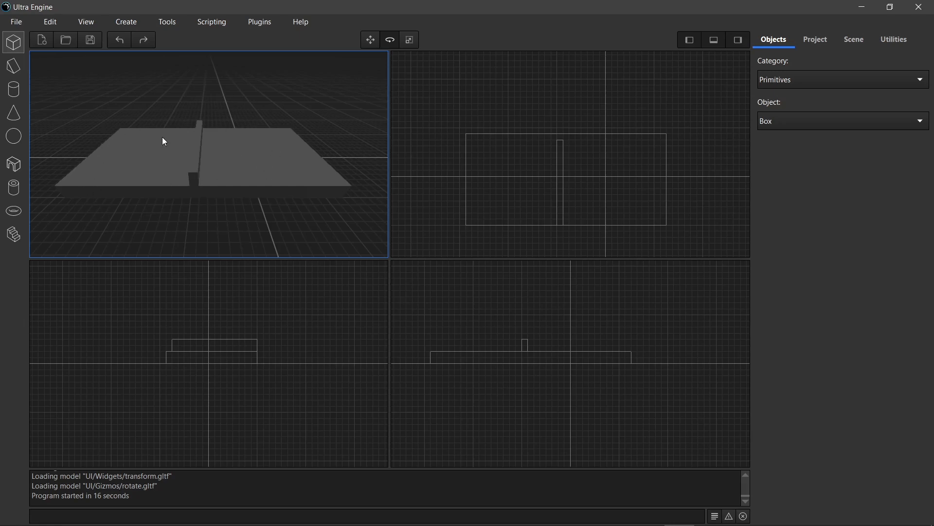
pyautogui.click(289, 166)
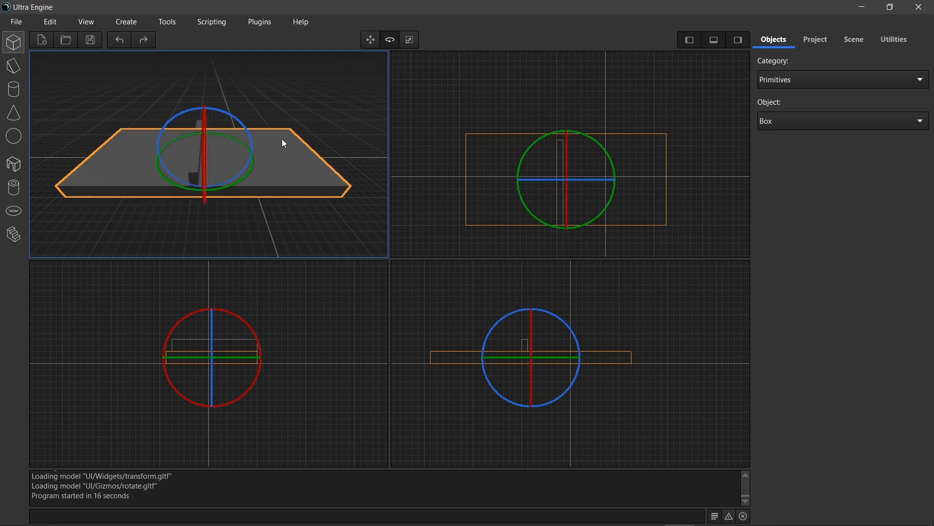
pyautogui.press('d')
pyautogui.moveTo(281, 139); pyautogui.dragTo(249, 138, button='right')
pyautogui.moveTo(217, 164); pyautogui.dragTo(180, 114)
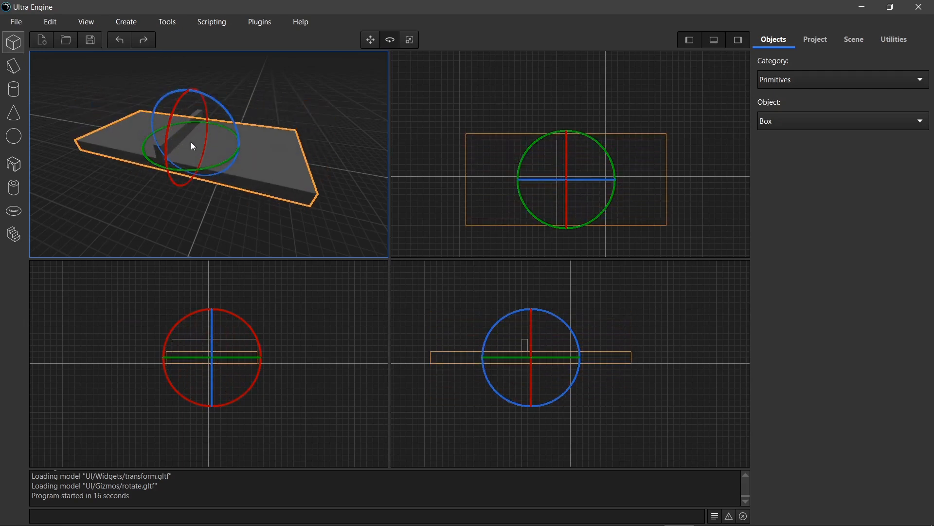
pyautogui.moveTo(173, 110)
pyautogui.mouseDown()
pyautogui.moveTo(173, 181)
pyautogui.moveTo(168, 132)
pyautogui.moveTo(180, 121)
pyautogui.mouseUp()
pyautogui.moveTo(247, 320); pyautogui.dragTo(174, 397)
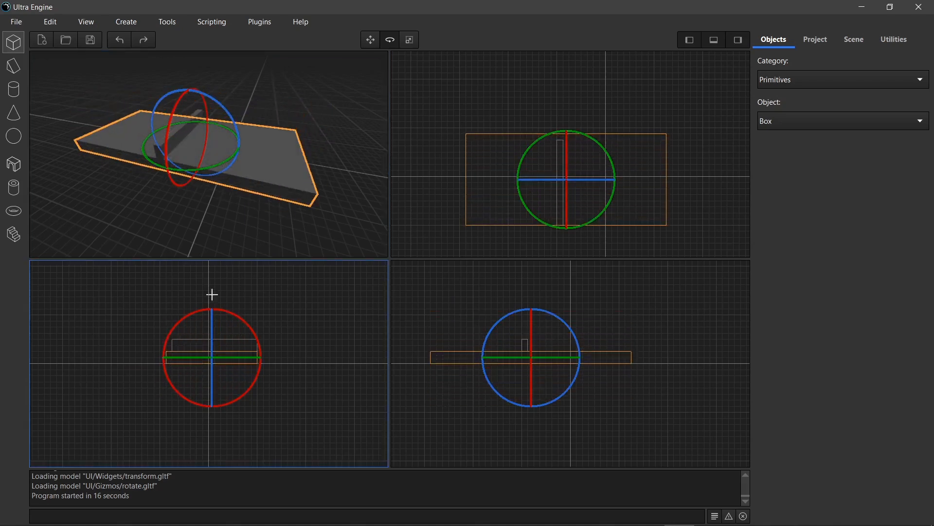
pyautogui.moveTo(216, 162); pyautogui.dragTo(151, 94)
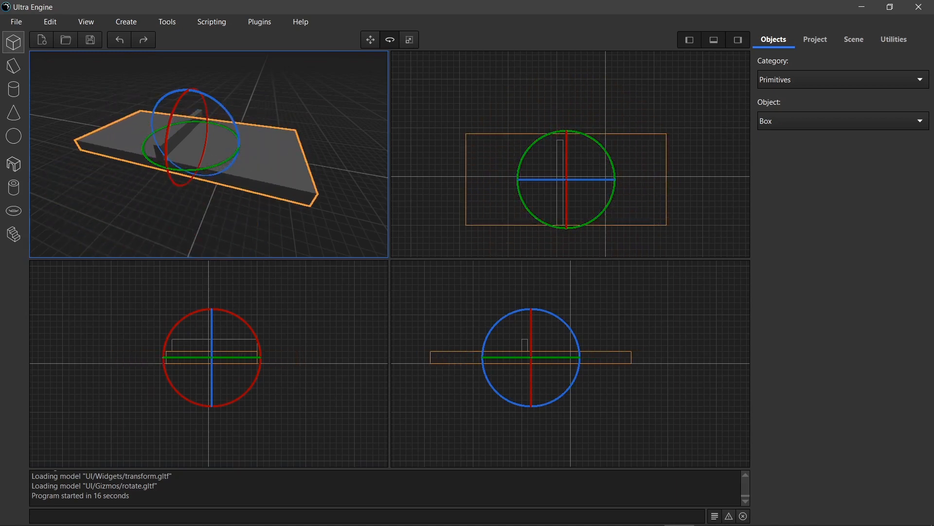
# - Switch to Leadwerks Editor, select the concrete box, and put it in Rotate mode
pyautogui.click(710, 513)
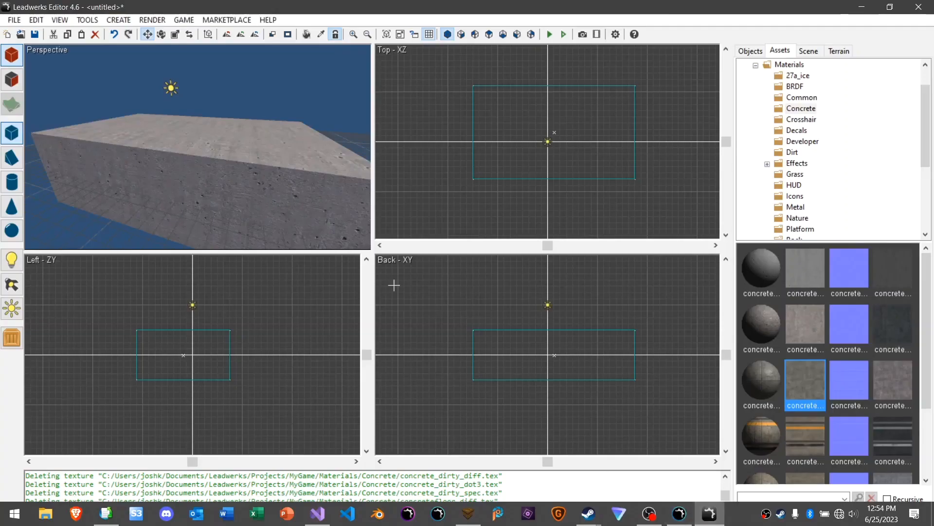
pyautogui.click(281, 158)
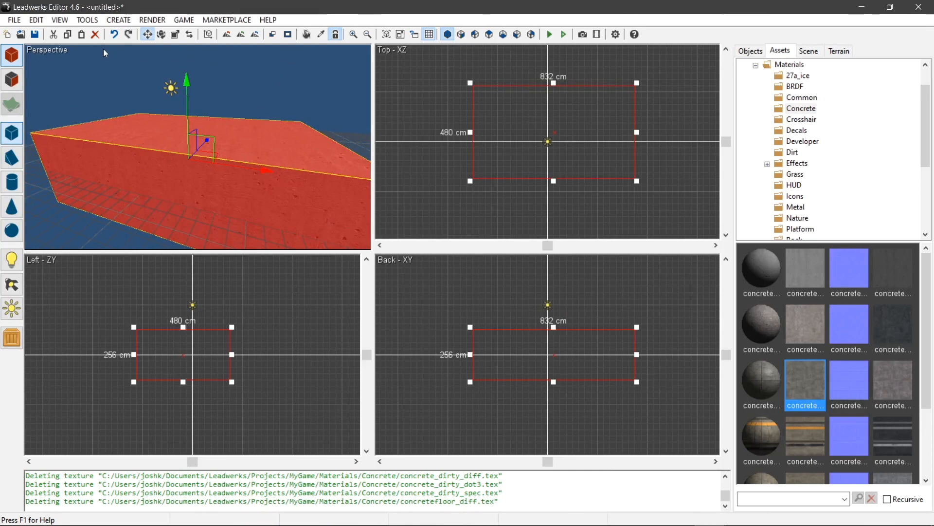
pyautogui.click(37, 20)
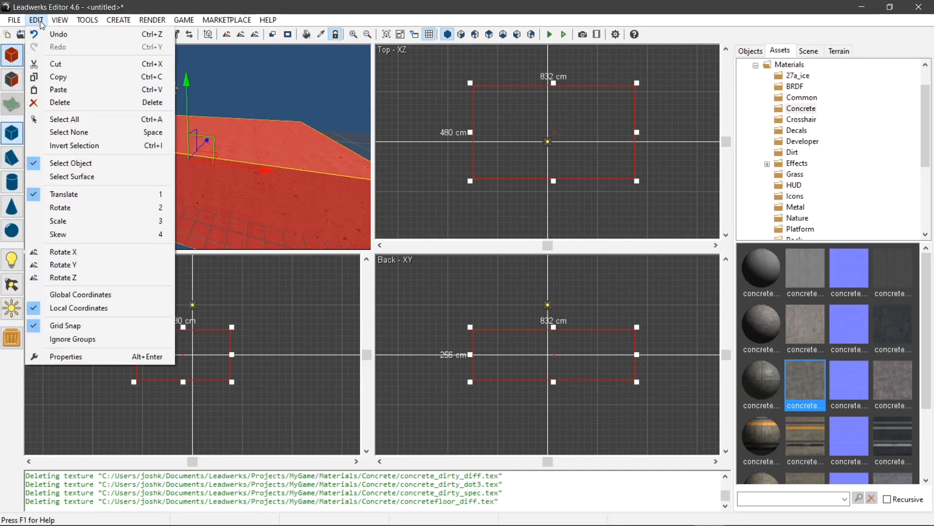
pyautogui.click(607, 146)
pyautogui.press('2')
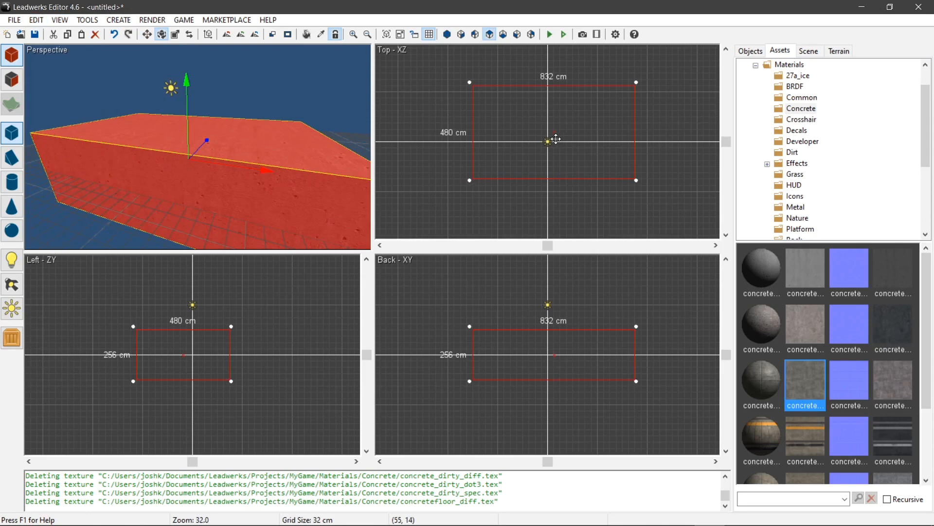
pyautogui.scroll(-3, 210, 140)
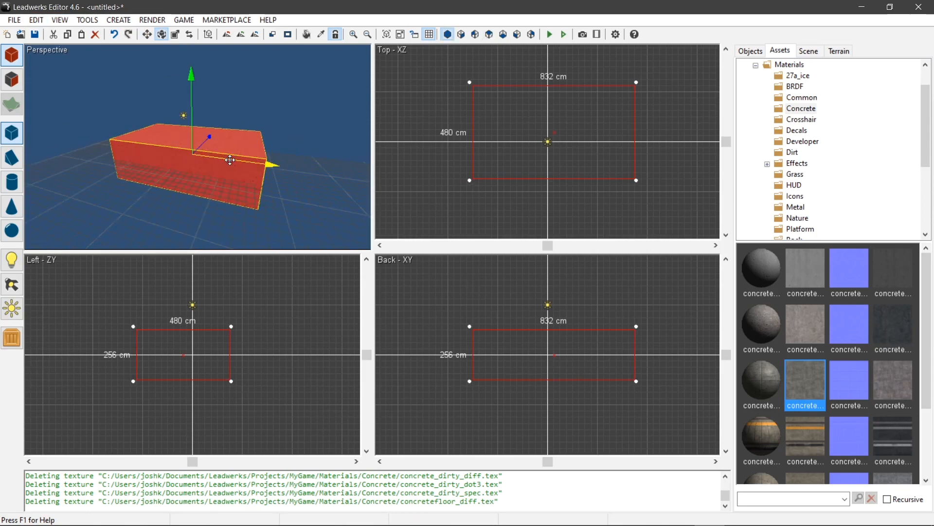
pyautogui.moveTo(209, 137)
pyautogui.mouseDown()
pyautogui.moveTo(141, 139)
pyautogui.moveTo(152, 117)
pyautogui.moveTo(225, 140)
pyautogui.mouseUp()
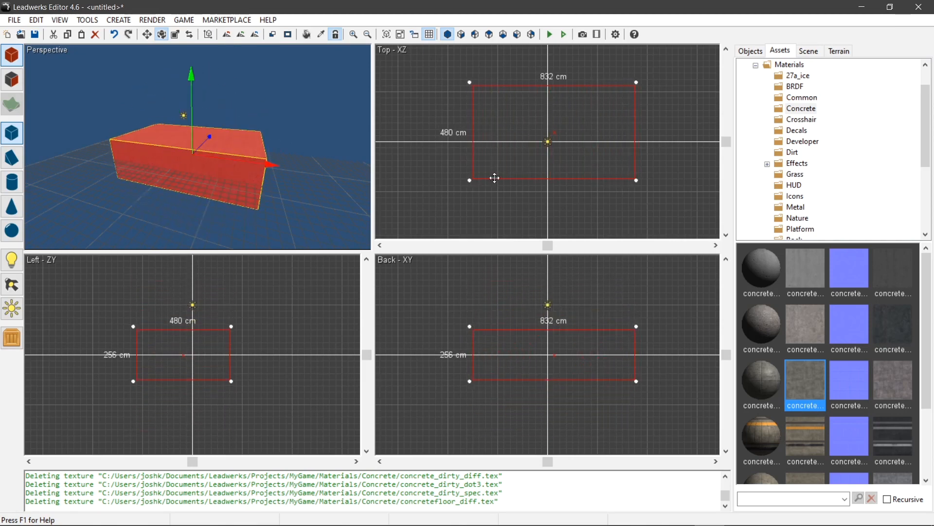
# - Try rotating the concrete box by its corner handles in the Top view, and return it to its original orientation
pyautogui.moveTo(472, 183); pyautogui.dragTo(493, 75)
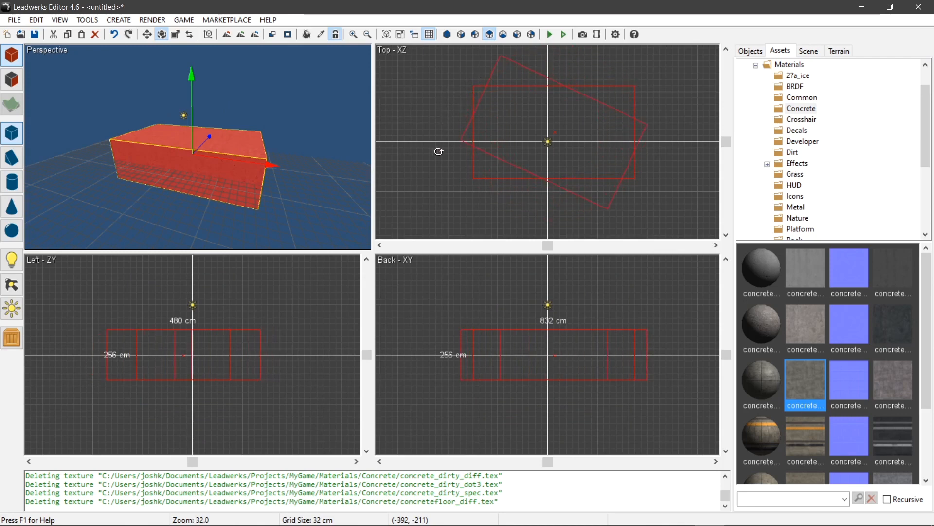
pyautogui.moveTo(649, 92); pyautogui.dragTo(640, 84)
pyautogui.moveTo(640, 181); pyautogui.dragTo(620, 200)
pyautogui.moveTo(456, 175); pyautogui.dragTo(519, 220)
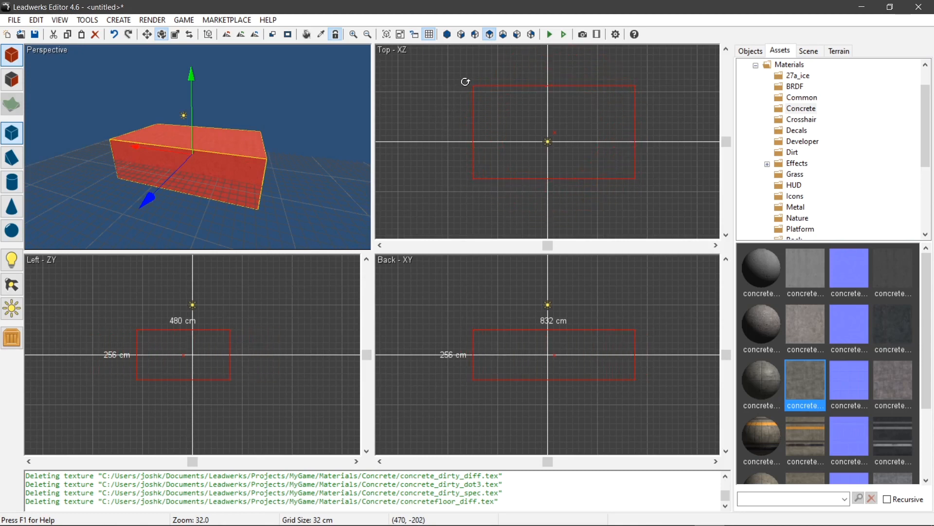
pyautogui.moveTo(465, 82); pyautogui.dragTo(467, 83)
pyautogui.moveTo(227, 157)
pyautogui.mouseDown()
pyautogui.moveTo(220, 202)
pyautogui.moveTo(218, 161)
pyautogui.mouseUp()
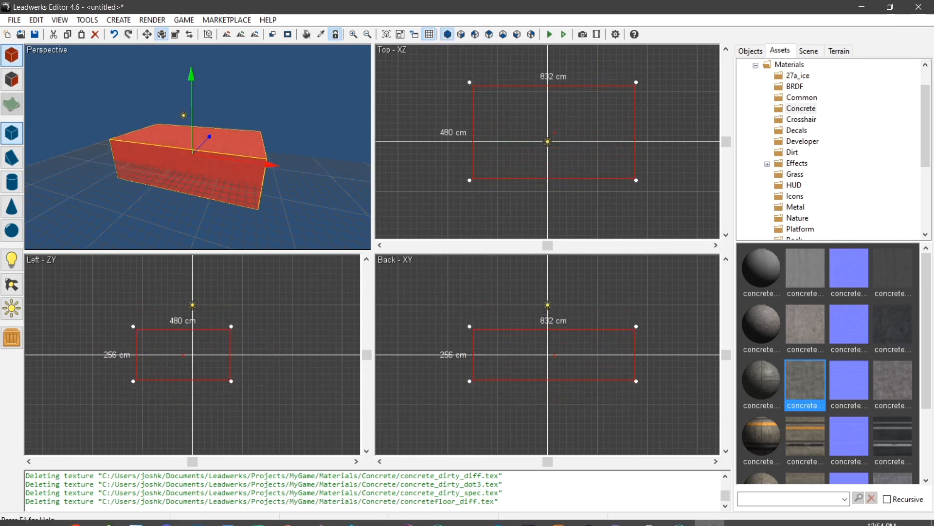
# - Switch to Ultra Engine and try rotating the slab with its coloured rings in the perspective, side and top viewports
pyautogui.click(679, 513)
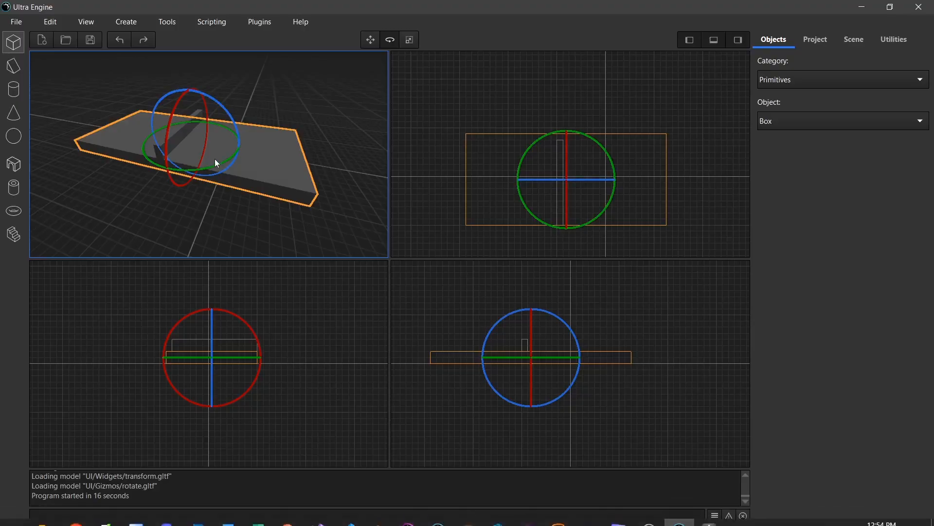
pyautogui.moveTo(204, 165); pyautogui.dragTo(176, 102)
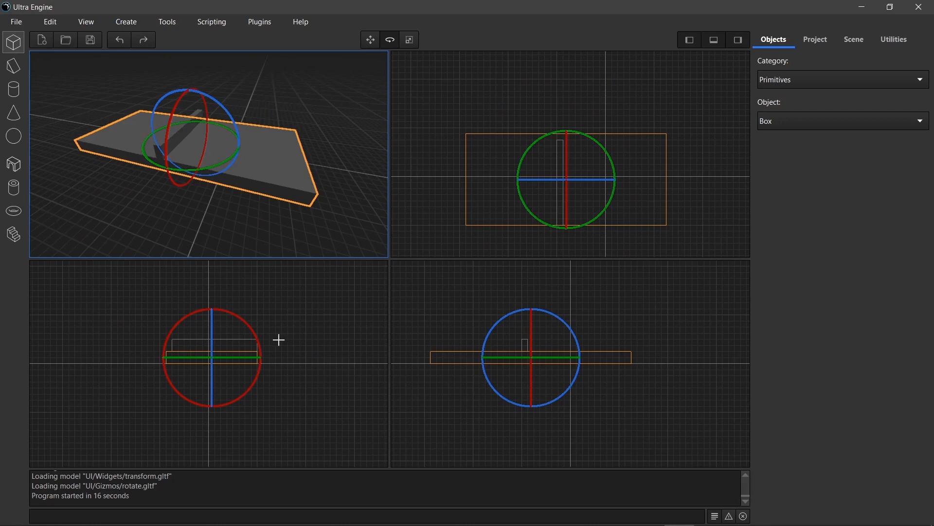
pyautogui.moveTo(259, 329); pyautogui.dragTo(277, 393)
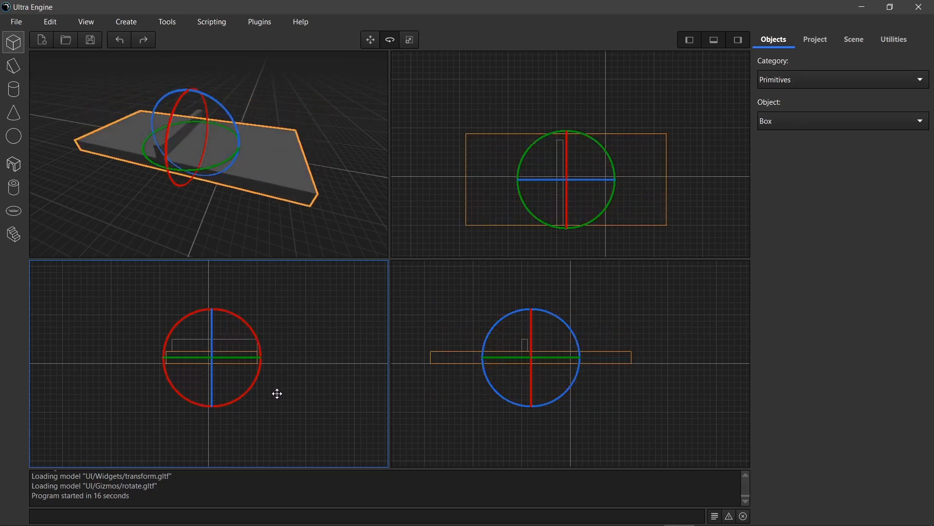
pyautogui.moveTo(230, 358); pyautogui.dragTo(315, 370)
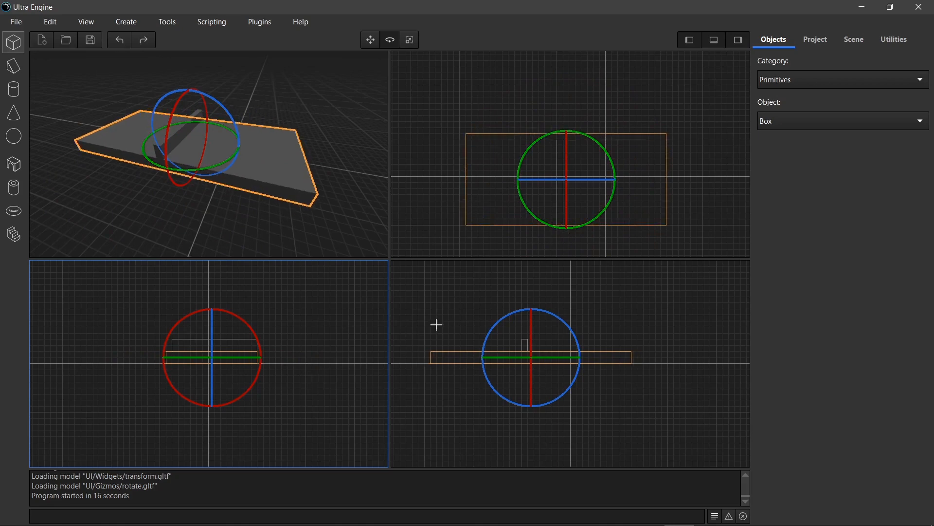
pyautogui.click(528, 208)
pyautogui.moveTo(528, 209); pyautogui.dragTo(632, 117)
# - Select the narrow beam on top of the slab, return to the Move tool, and delete the beam
pyautogui.click(336, 117)
pyautogui.click(250, 169)
pyautogui.click(183, 135)
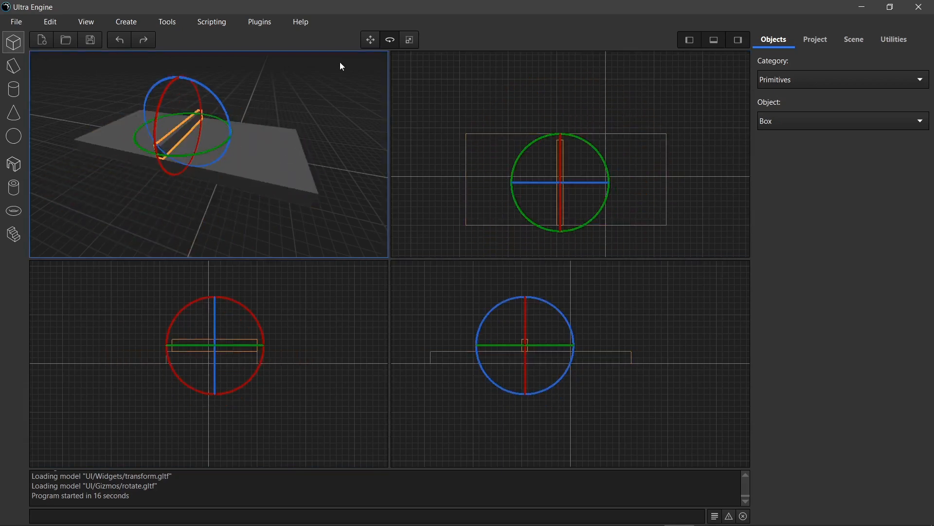
pyautogui.click(374, 36)
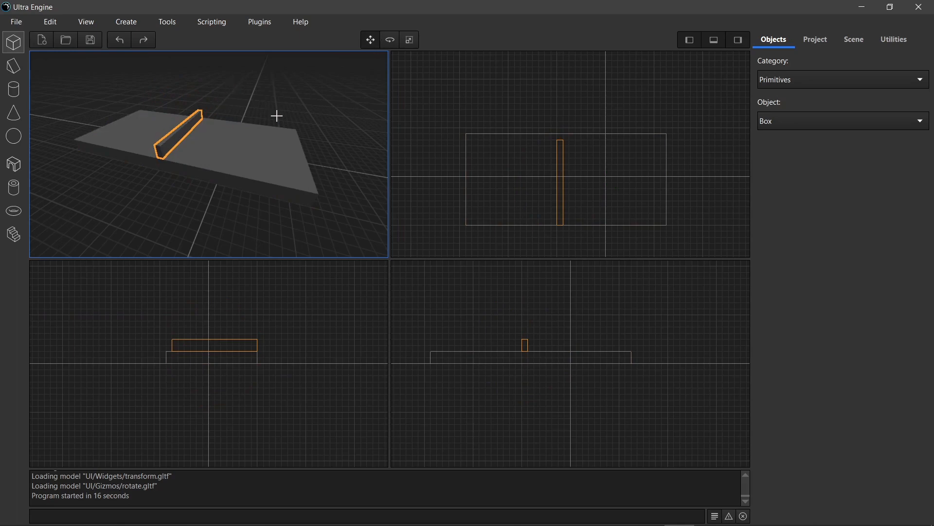
pyautogui.press('Delete')
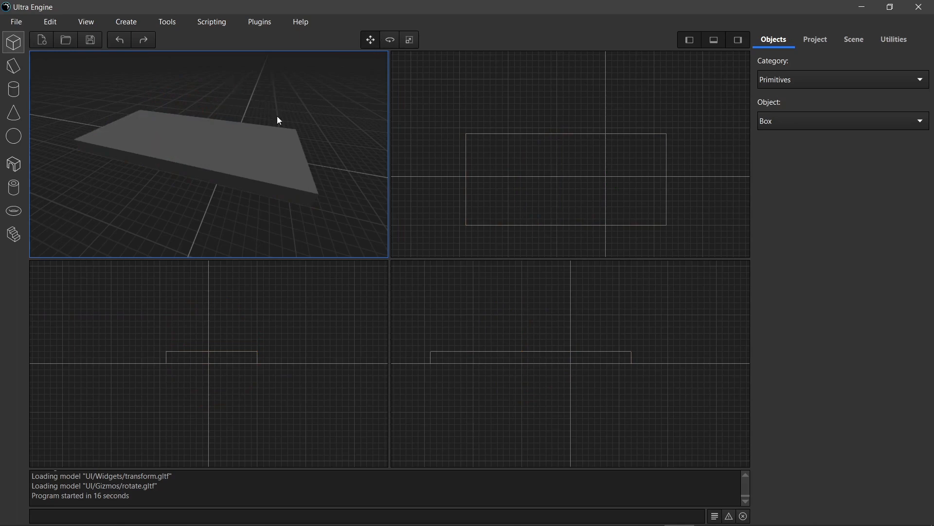
# - Move the remaining slab across the ground plane towards the origin in the perspective viewport
pyautogui.click(225, 142)
pyautogui.moveTo(202, 150); pyautogui.dragTo(229, 154)
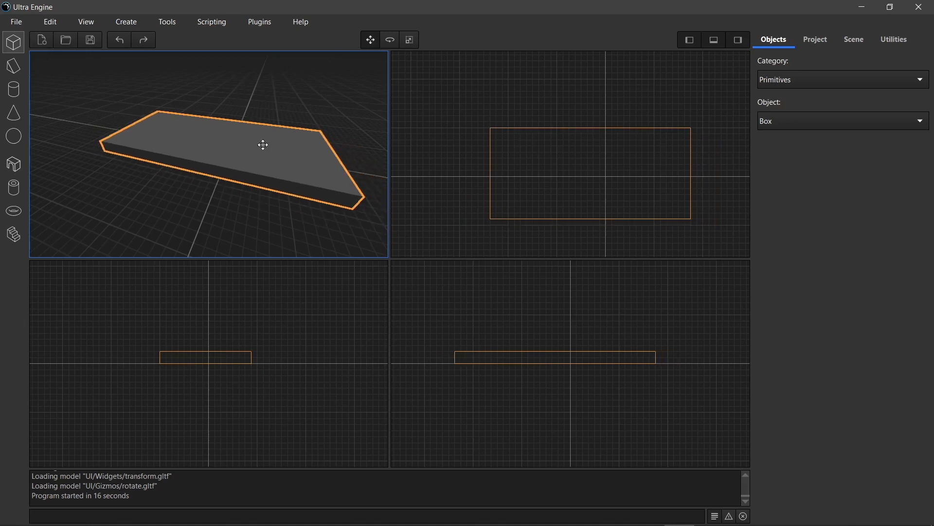
# - Show the slab's rotation rings, and reselect it with the Scale tool to display its bounding box
pyautogui.click(390, 41)
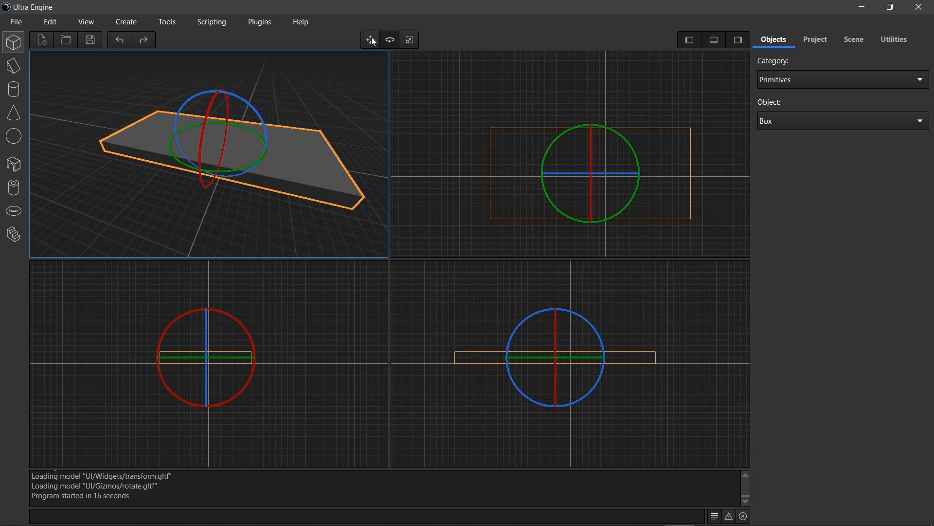
pyautogui.click(410, 39)
pyautogui.click(330, 81)
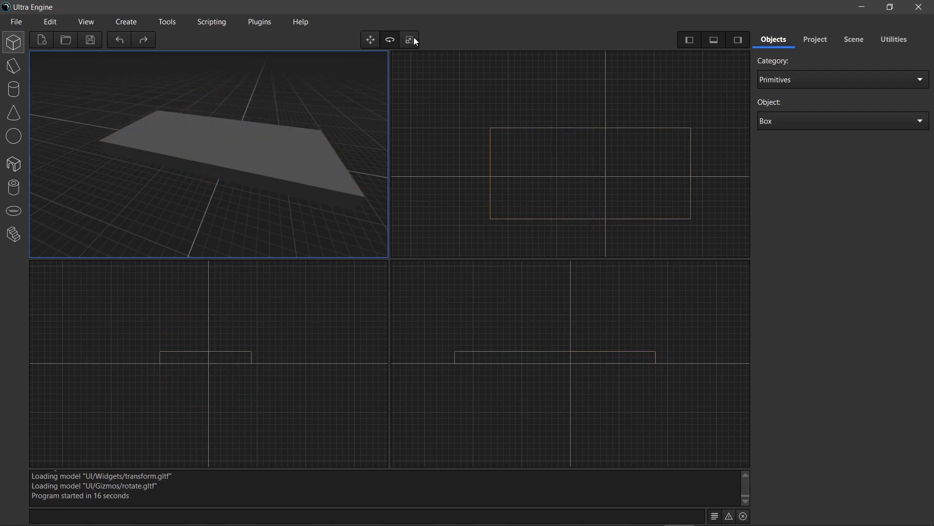
pyautogui.click(251, 149)
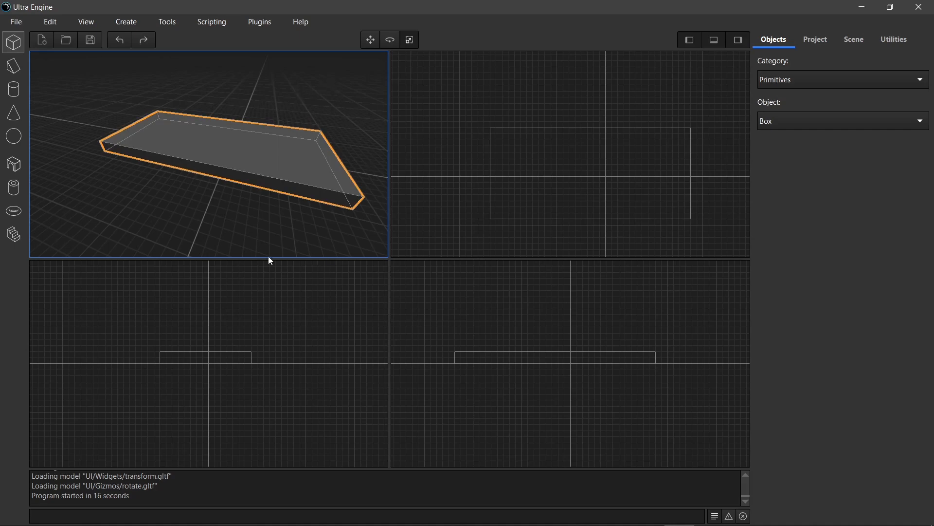
pyautogui.moveTo(209, 153); pyautogui.dragTo(213, 224, button='right')
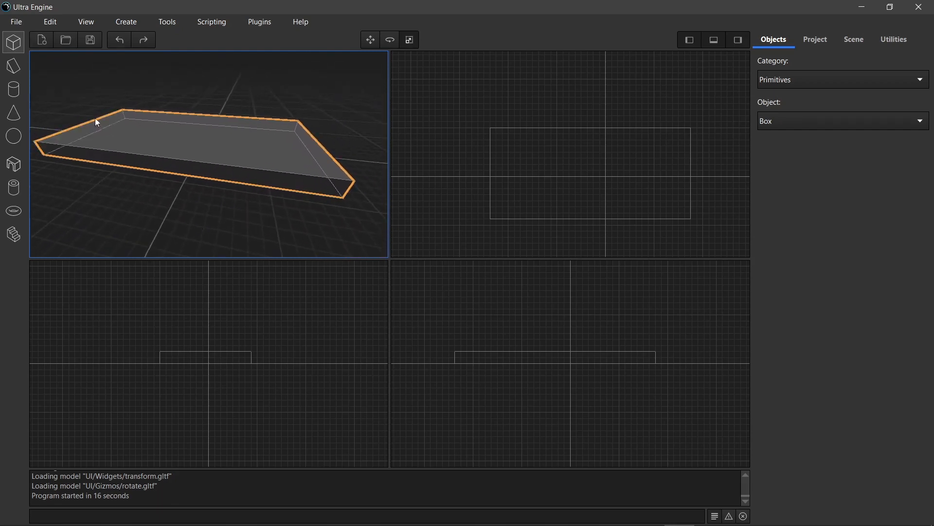
# - Rotate the slab about its vertical axis with the Rotate tool so it lies diagonally to the grid, and deselect it
pyautogui.click(346, 91)
pyautogui.click(390, 42)
pyautogui.moveTo(192, 158); pyautogui.dragTo(146, 161)
pyautogui.click(364, 55)
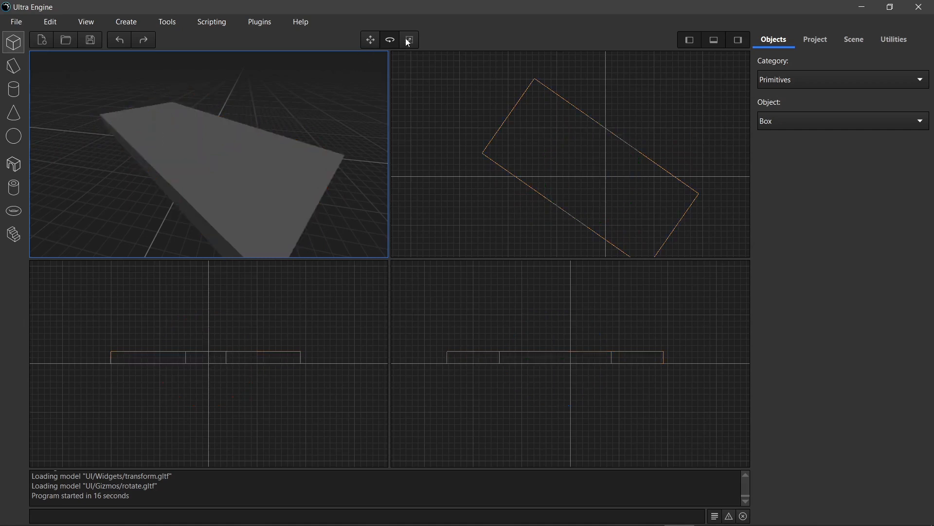
# - Select the rotated slab with the Scale tool to show its grid-aligned bounding box, and delete the slab
pyautogui.click(250, 156)
pyautogui.scroll(-5, 248, 154)
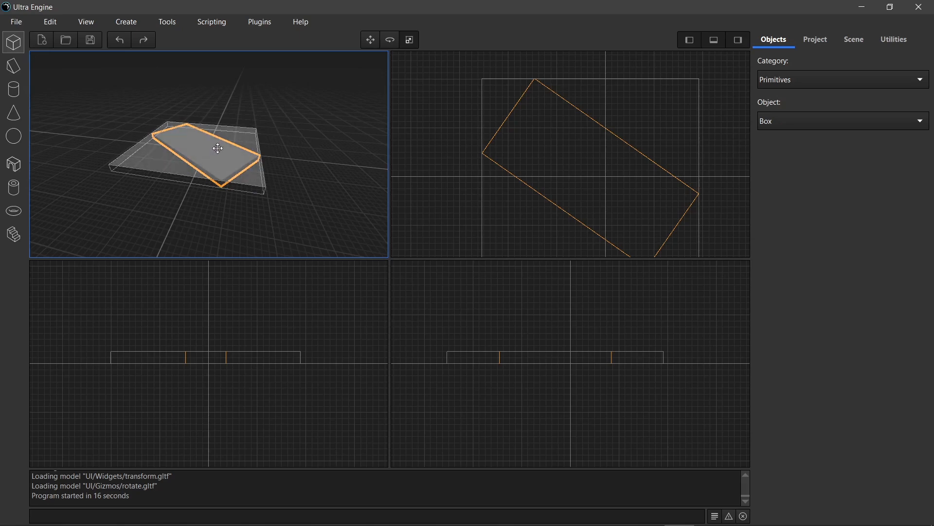
pyautogui.press('Delete')
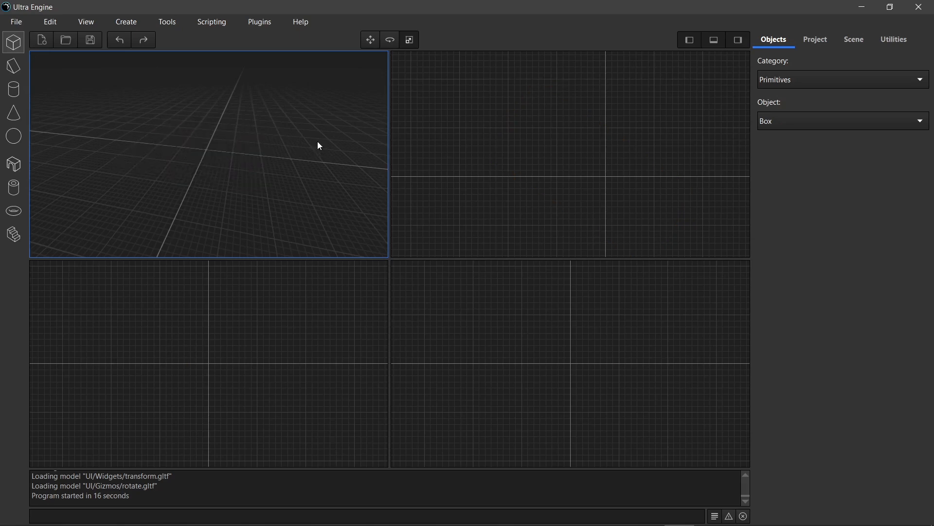
# - Draw a wide, flat box across the grid origin in the perspective viewport
pyautogui.moveTo(148, 121); pyautogui.dragTo(288, 181)
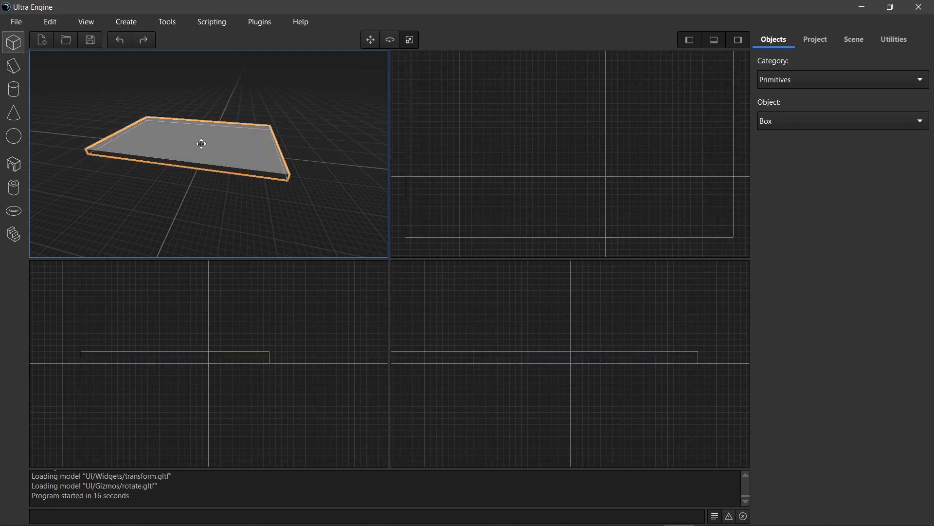
pyautogui.scroll(3, 198, 140)
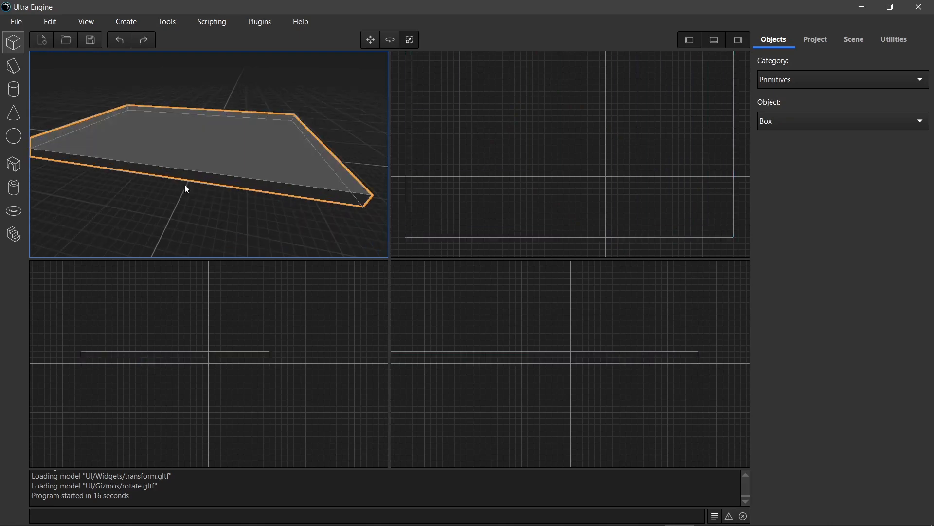
pyautogui.moveTo(154, 201)
pyautogui.mouseDown(button='middle')
pyautogui.moveTo(168, 202)
pyautogui.moveTo(156, 205)
pyautogui.mouseUp(button='middle')
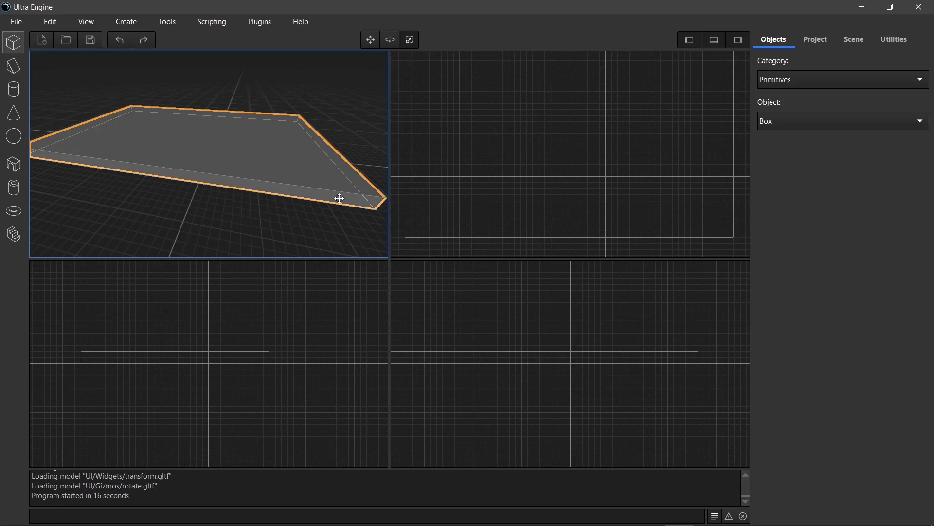
# - Resize the flat box directly in the perspective viewport, shifting its sides and raising its top to make it much taller
pyautogui.press('s')
pyautogui.moveTo(246, 223)
pyautogui.mouseDown(button='right')
pyautogui.moveTo(274, 222)
pyautogui.moveTo(256, 224)
pyautogui.mouseUp(button='right')
pyautogui.press('a')
pyautogui.press('d')
pyautogui.press('a')
pyautogui.press('d')
pyautogui.press('w')
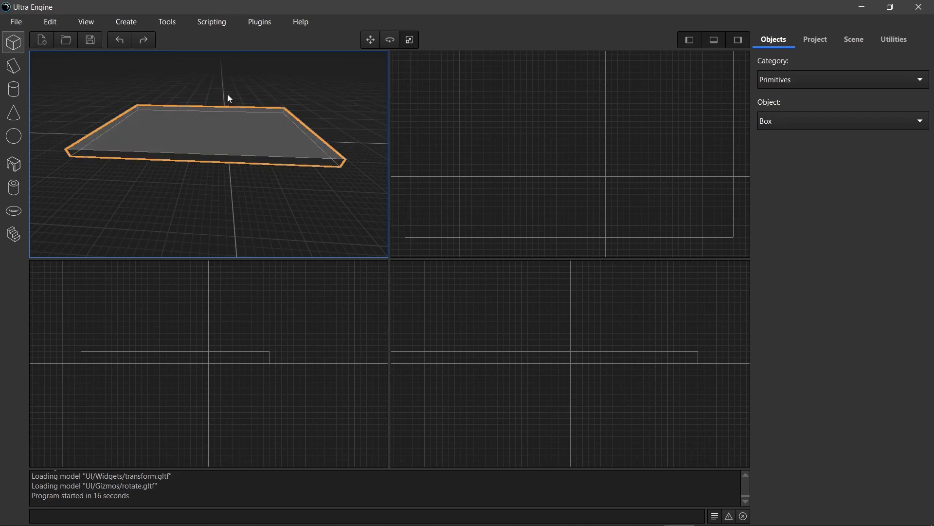
pyautogui.moveTo(208, 133); pyautogui.dragTo(287, 133)
pyautogui.moveTo(103, 127); pyautogui.dragTo(81, 119)
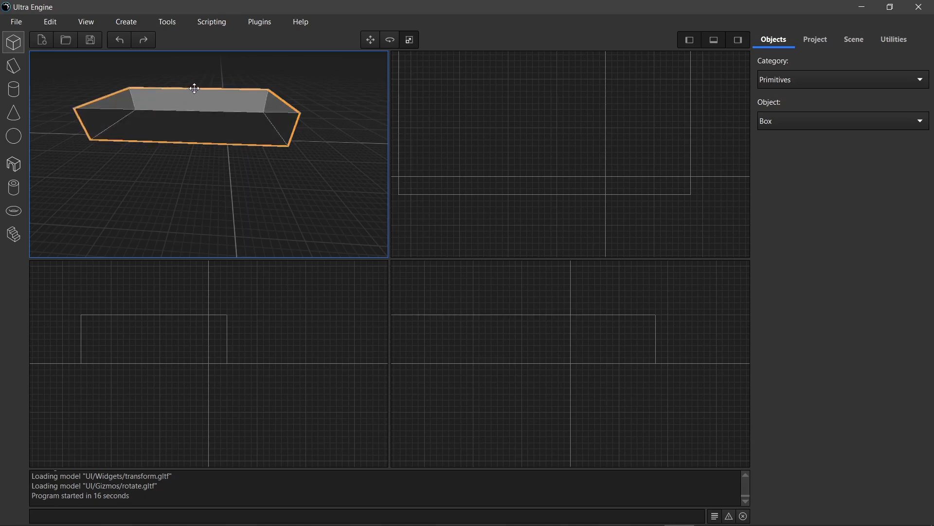
pyautogui.moveTo(195, 88); pyautogui.dragTo(202, 143)
pyautogui.moveTo(203, 142); pyautogui.dragTo(141, 146, button='right')
pyautogui.moveTo(236, 156); pyautogui.dragTo(225, 117)
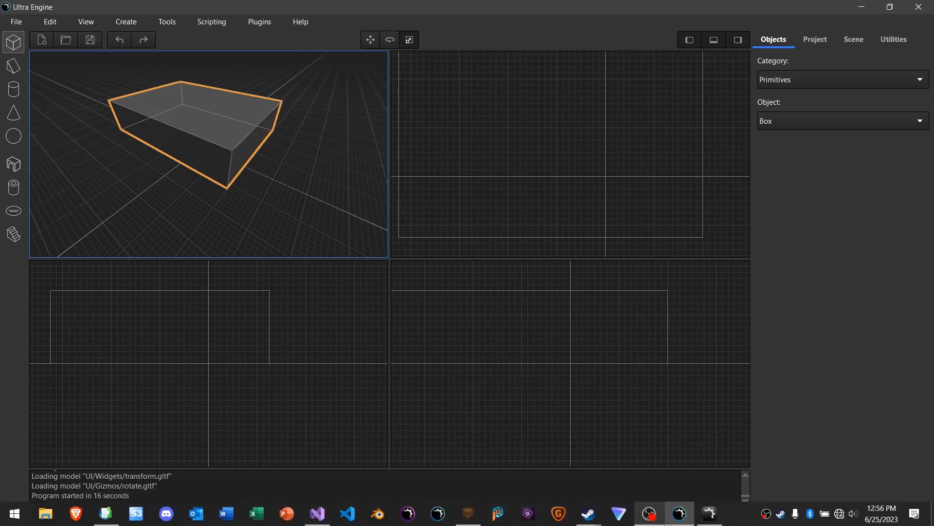
# - Switch to Leadwerks Editor and scale the selected box to about 747 by 431 cm in plan with the Scale gizmo
pyautogui.click(710, 520)
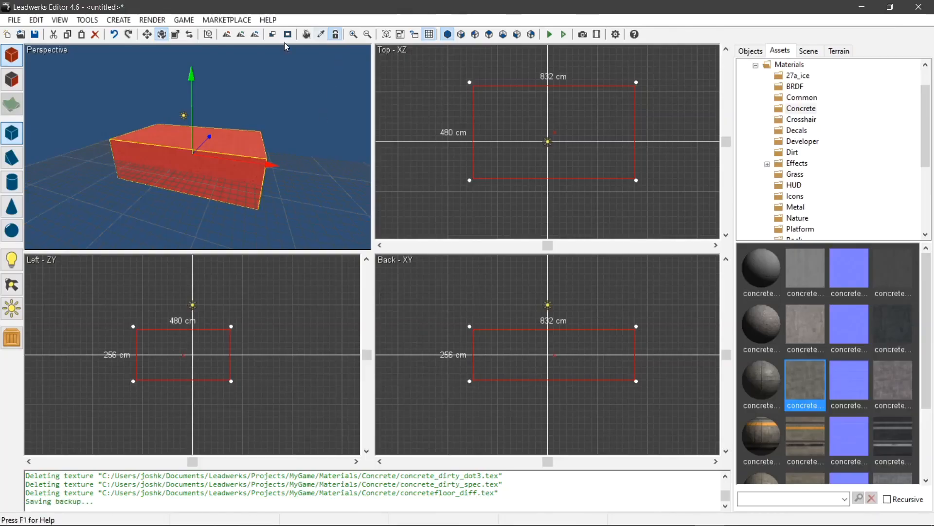
pyautogui.click(36, 20)
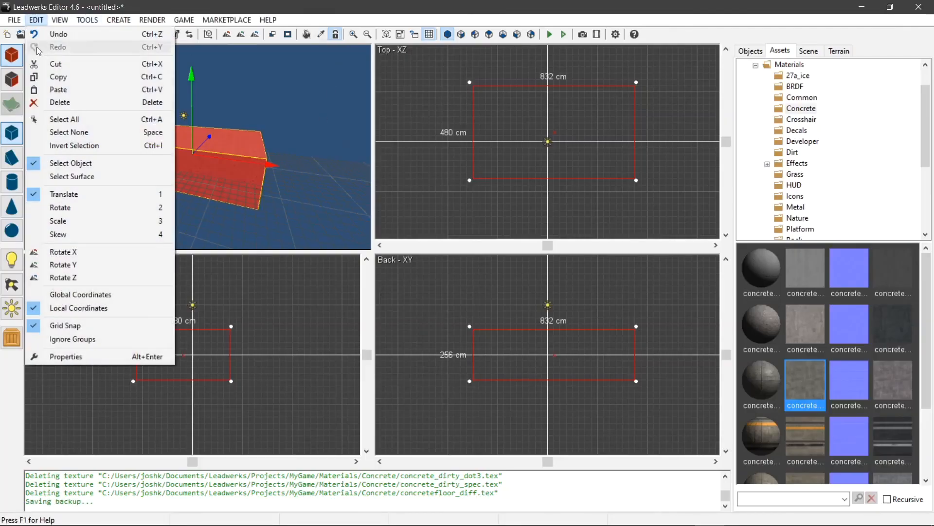
pyautogui.click(68, 221)
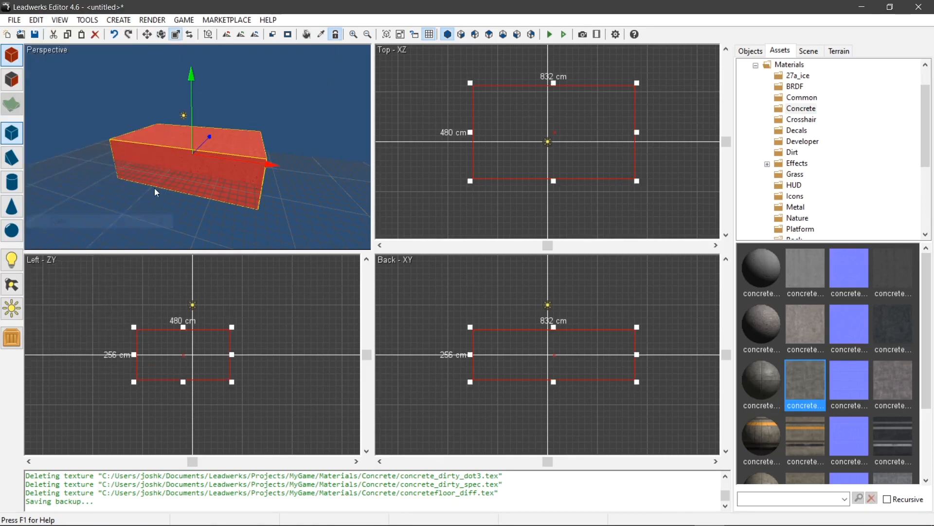
pyautogui.scroll(1, 176, 206)
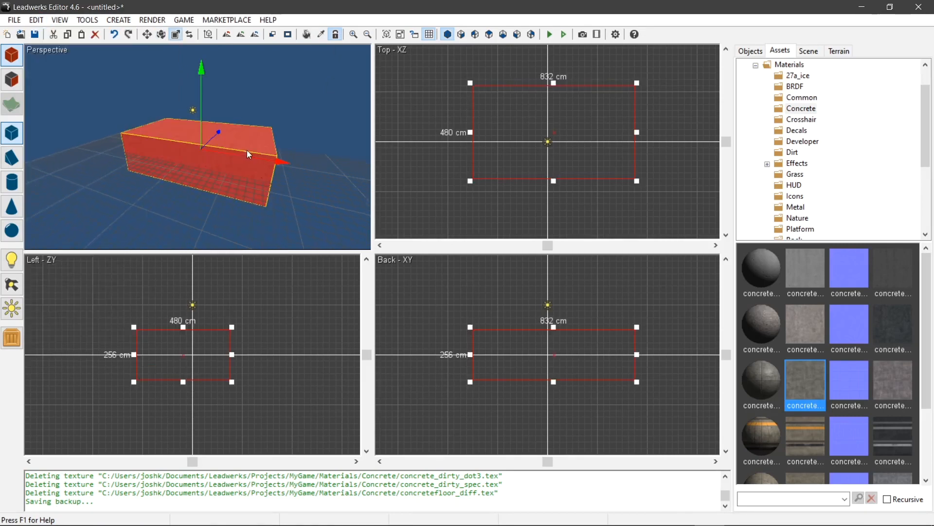
pyautogui.moveTo(249, 155); pyautogui.dragTo(221, 156)
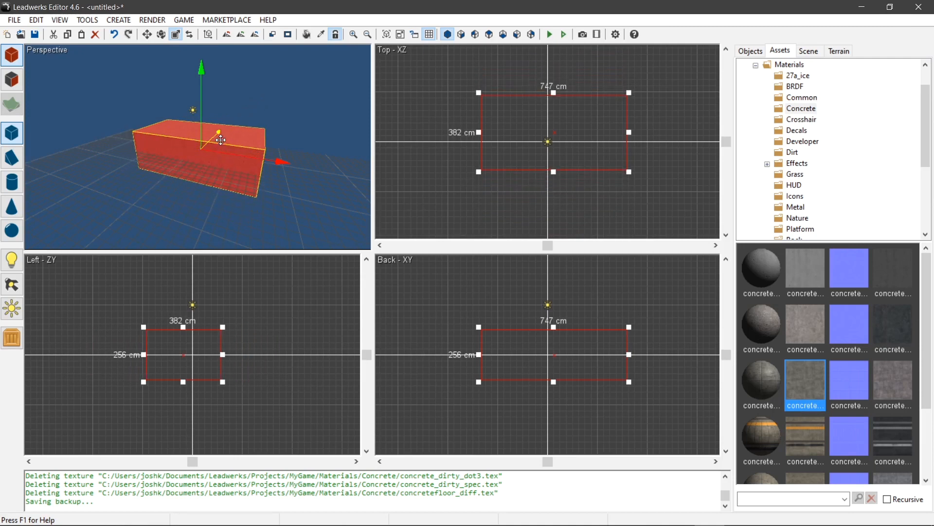
pyautogui.moveTo(219, 124); pyautogui.dragTo(223, 116)
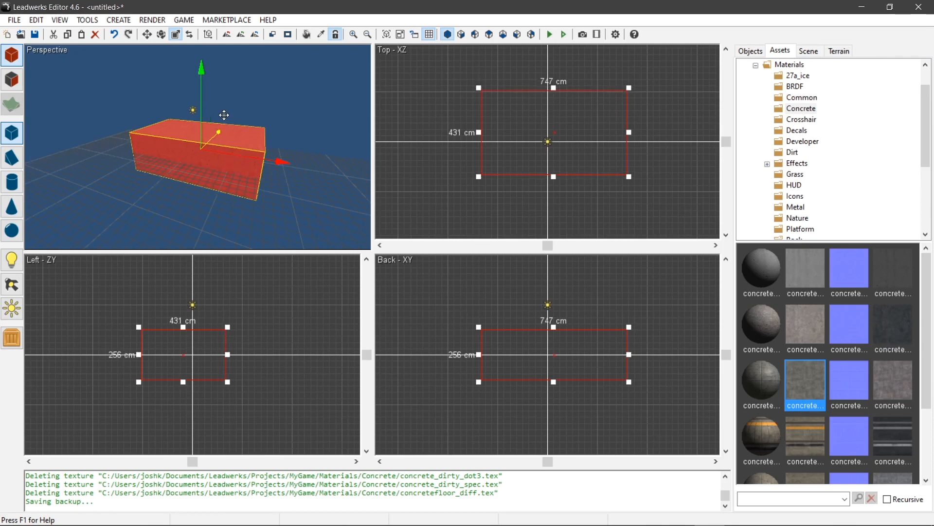
# - Stretch the Leadwerks box to about 1088 cm wide and flatten it to about 99 cm high with the Scale gizmo
pyautogui.scroll(9, 214, 331)
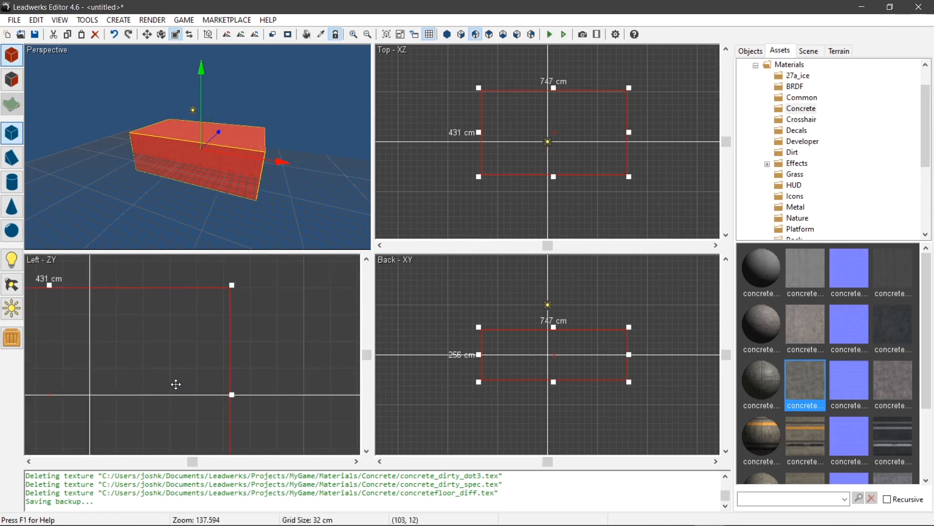
pyautogui.scroll(-7, 190, 365)
pyautogui.scroll(-1, 191, 364)
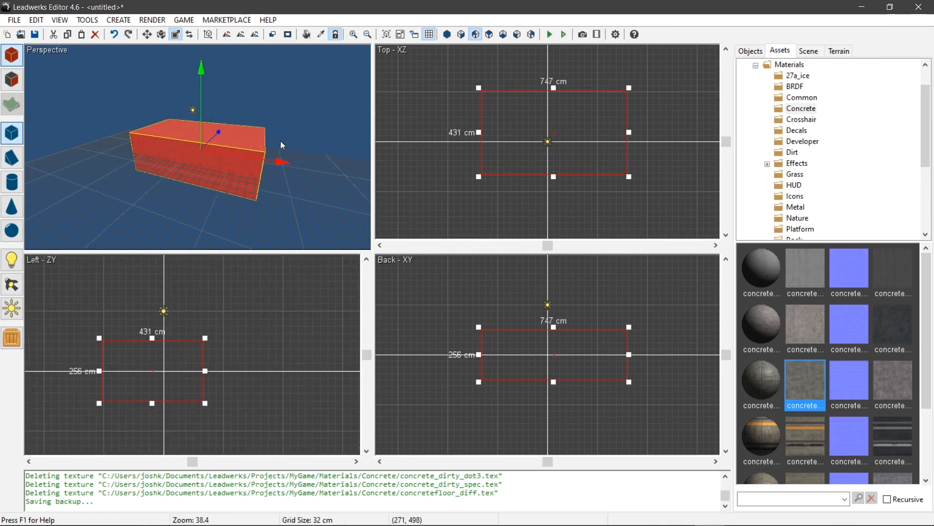
pyautogui.moveTo(278, 159); pyautogui.dragTo(319, 165)
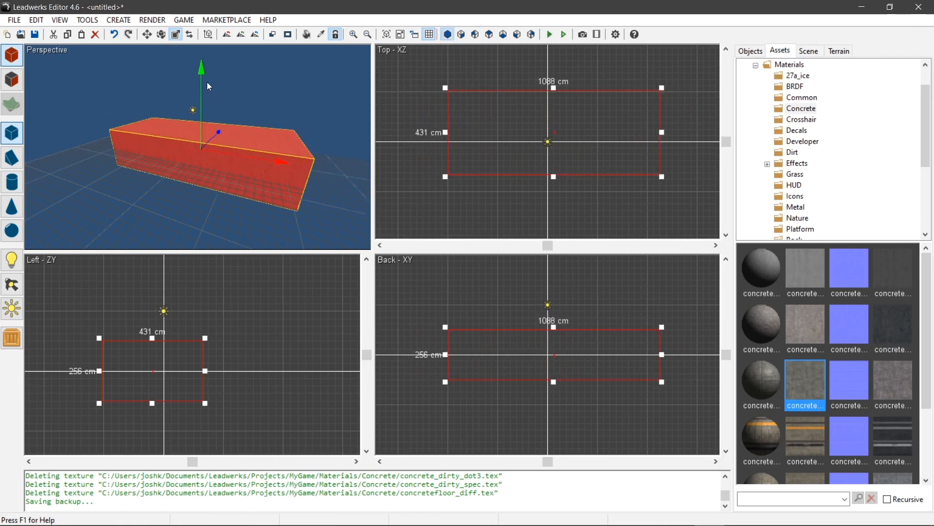
pyautogui.moveTo(202, 72); pyautogui.dragTo(201, 108)
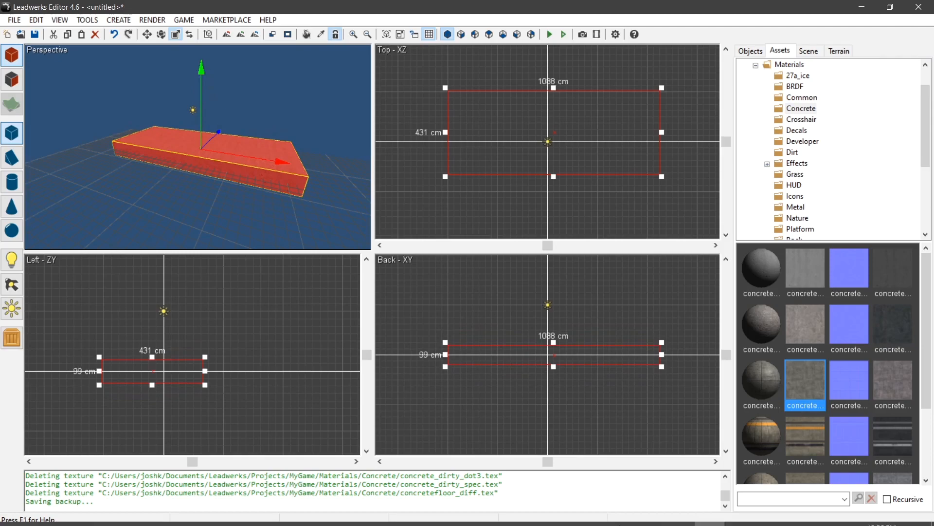
# - Switch to Ultra Engine and lower the box's top to about half its height in the perspective viewport
pyautogui.click(680, 513)
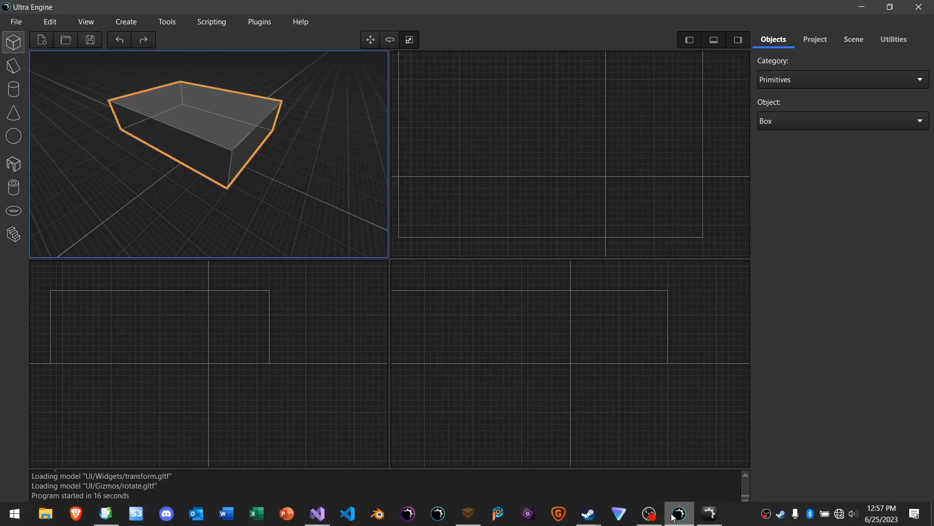
pyautogui.moveTo(275, 169)
pyautogui.mouseDown()
pyautogui.moveTo(247, 141)
pyautogui.moveTo(372, 188)
pyautogui.moveTo(192, 121)
pyautogui.moveTo(359, 196)
pyautogui.moveTo(183, 110)
pyautogui.moveTo(306, 194)
pyautogui.moveTo(197, 139)
pyautogui.moveTo(175, 98)
pyautogui.moveTo(202, 146)
pyautogui.moveTo(238, 156)
pyautogui.moveTo(273, 152)
pyautogui.mouseUp()
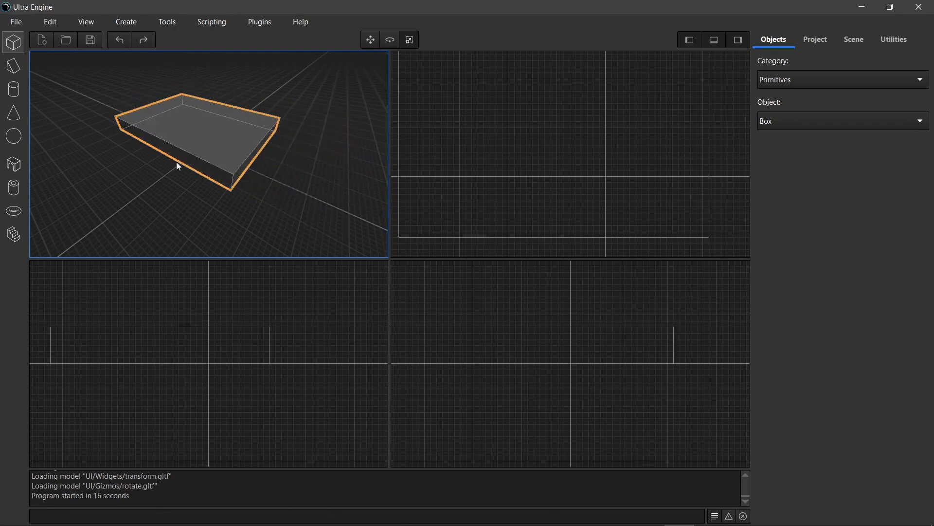
pyautogui.moveTo(179, 154)
pyautogui.mouseDown()
pyautogui.moveTo(138, 177)
pyautogui.moveTo(180, 153)
pyautogui.mouseUp()
# - Switch to TrenchBroom and activate the Scale tool on the selected brush
pyautogui.moveTo(559, 524)
pyautogui.click(464, 523)
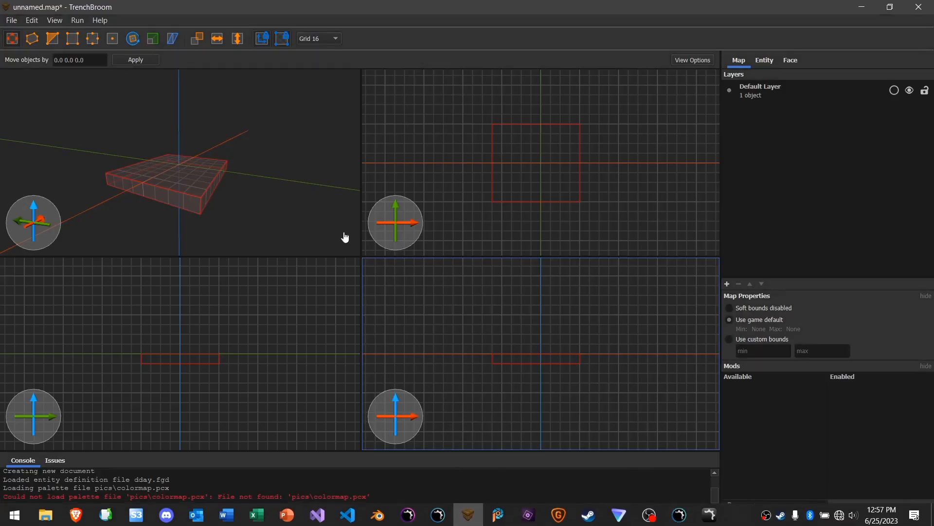
pyautogui.moveTo(278, 168); pyautogui.dragTo(269, 181, button='right')
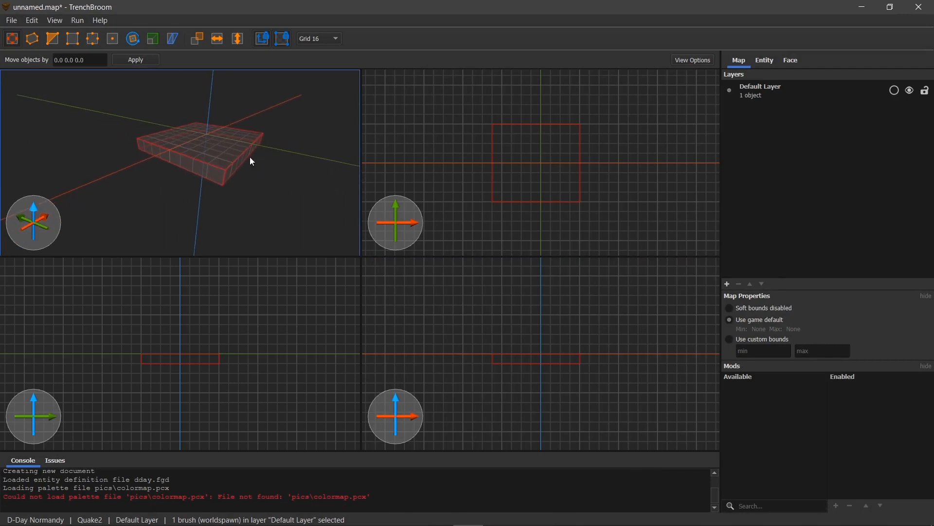
pyautogui.click(154, 42)
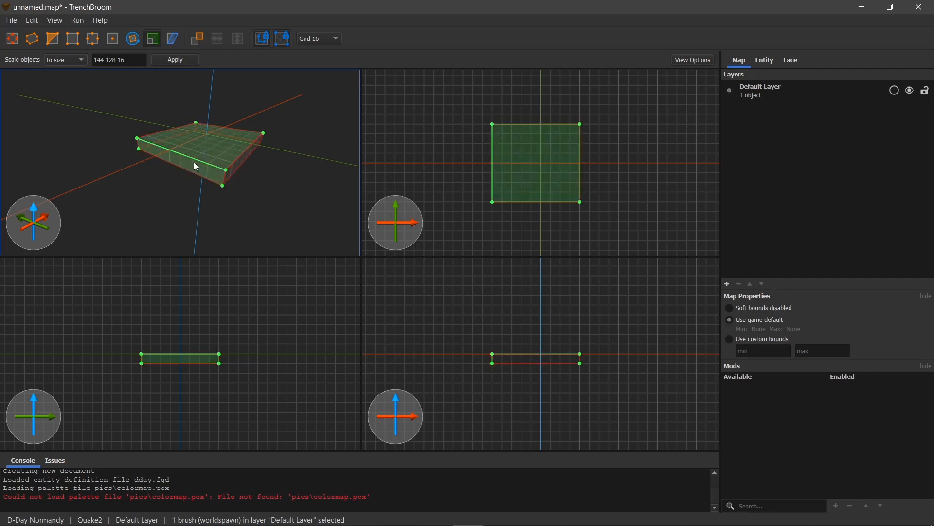
# - Try scaling the brush by its faces and edges in the 3D view, and return it to its starting size
pyautogui.moveTo(247, 151)
pyautogui.mouseDown()
pyautogui.moveTo(448, 173)
pyautogui.moveTo(427, 181)
pyautogui.moveTo(235, 163)
pyautogui.moveTo(339, 168)
pyautogui.mouseUp()
pyautogui.moveTo(246, 166)
pyautogui.mouseDown()
pyautogui.moveTo(328, 173)
pyautogui.moveTo(235, 165)
pyautogui.mouseUp()
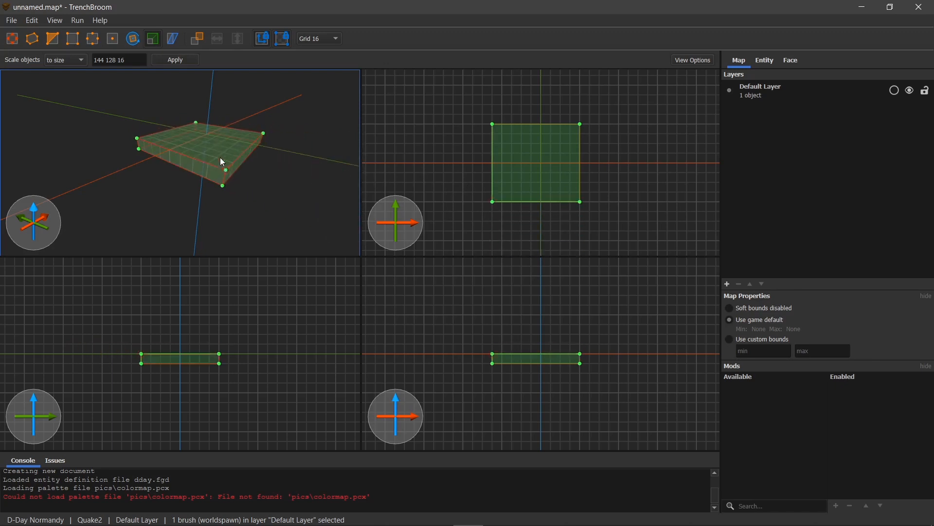
pyautogui.moveTo(240, 162)
pyautogui.mouseDown()
pyautogui.moveTo(468, 229)
pyautogui.moveTo(233, 167)
pyautogui.moveTo(535, 236)
pyautogui.moveTo(310, 198)
pyautogui.moveTo(207, 154)
pyautogui.moveTo(282, 179)
pyautogui.moveTo(239, 165)
pyautogui.moveTo(261, 168)
pyautogui.moveTo(253, 173)
pyautogui.mouseUp()
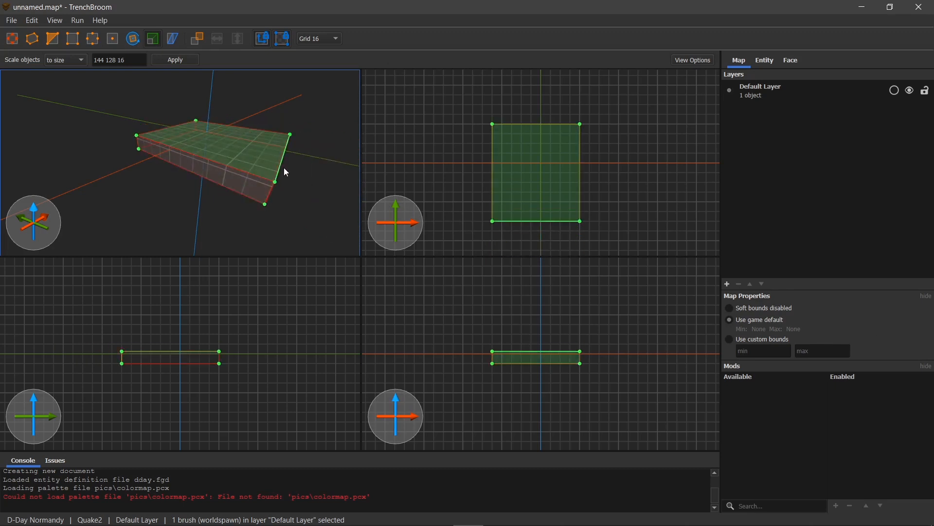
pyautogui.moveTo(281, 165); pyautogui.dragTo(194, 153)
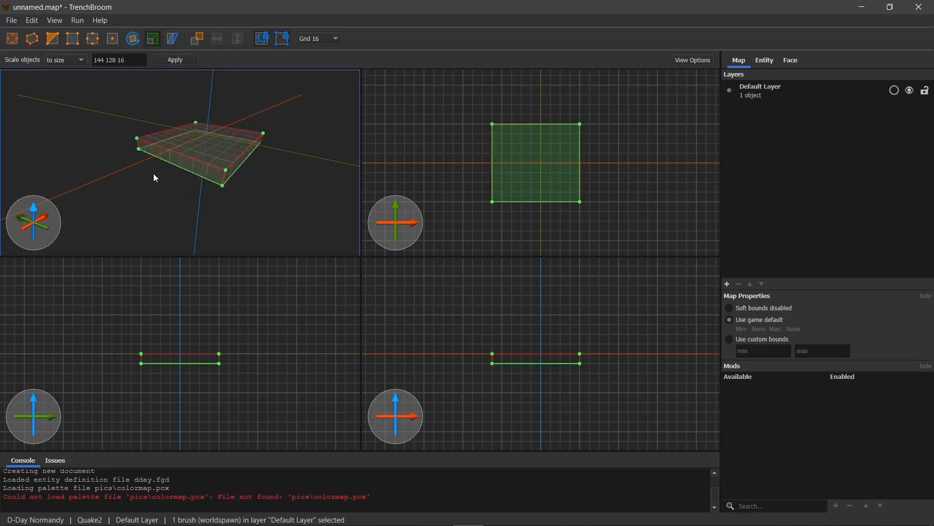
# - Thicken the brush downward and extend three of its sides outward in the 3D view with the Scale tool
pyautogui.moveTo(170, 194)
pyautogui.mouseDown()
pyautogui.moveTo(170, 244)
pyautogui.moveTo(173, 200)
pyautogui.mouseUp()
pyautogui.moveTo(189, 168)
pyautogui.mouseDown()
pyautogui.moveTo(110, 191)
pyautogui.moveTo(183, 167)
pyautogui.moveTo(104, 135)
pyautogui.moveTo(184, 147)
pyautogui.moveTo(68, 94)
pyautogui.moveTo(143, 133)
pyautogui.mouseUp()
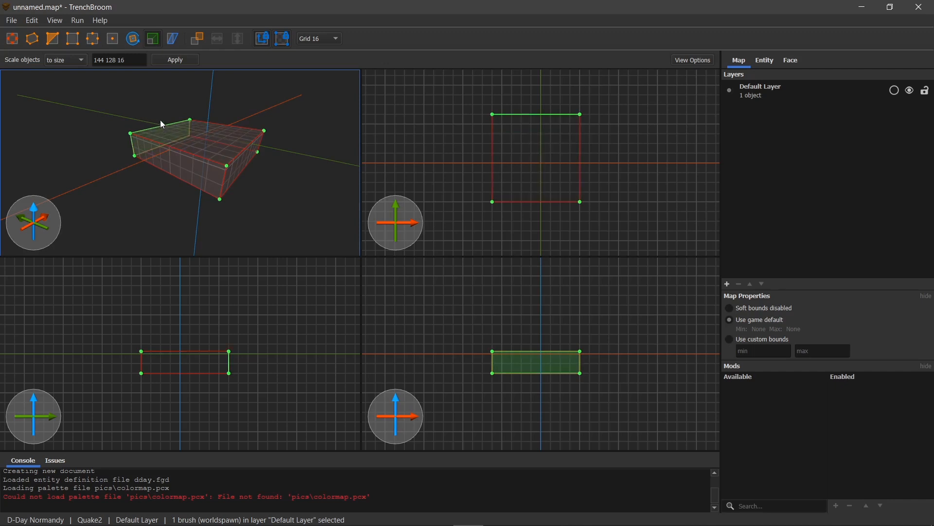
pyautogui.moveTo(164, 119)
pyautogui.mouseDown()
pyautogui.moveTo(179, 130)
pyautogui.moveTo(183, 83)
pyautogui.moveTo(188, 150)
pyautogui.moveTo(191, 133)
pyautogui.mouseUp()
pyautogui.moveTo(242, 167)
pyautogui.mouseDown()
pyautogui.moveTo(340, 208)
pyautogui.moveTo(209, 171)
pyautogui.moveTo(258, 188)
pyautogui.mouseUp()
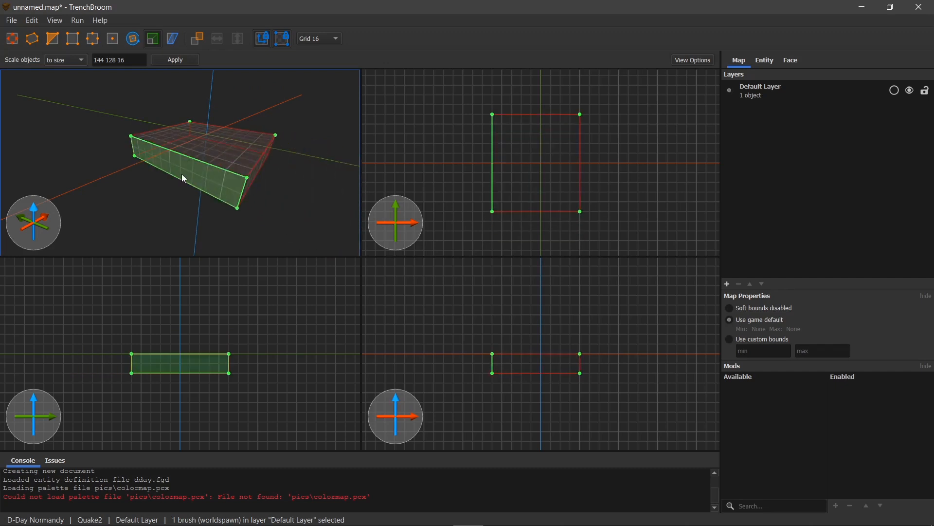
pyautogui.moveTo(182, 172)
pyautogui.mouseDown()
pyautogui.moveTo(90, 233)
pyautogui.moveTo(167, 173)
pyautogui.mouseUp()
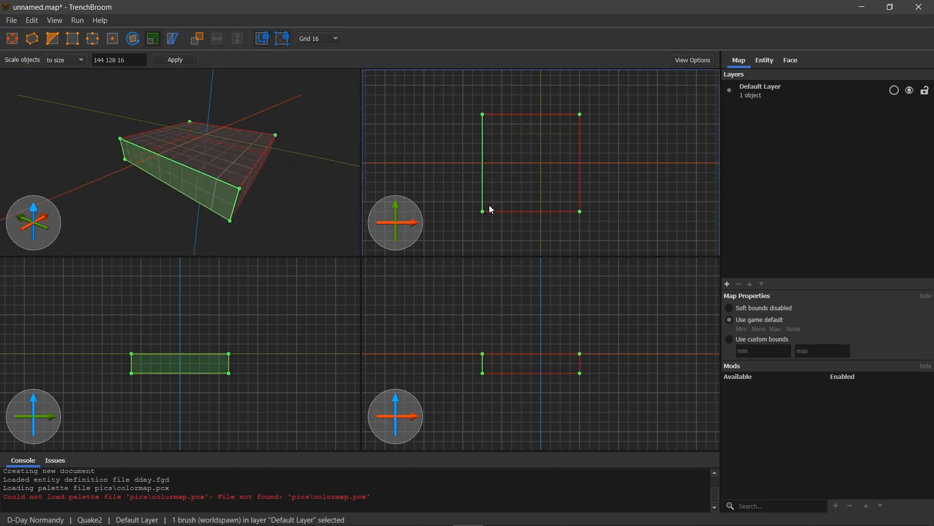
# - Lengthen the brush along the red axis at both ends and pull in its near side along the green axis
pyautogui.moveTo(582, 174)
pyautogui.mouseDown()
pyautogui.moveTo(682, 174)
pyautogui.moveTo(568, 166)
pyautogui.mouseUp()
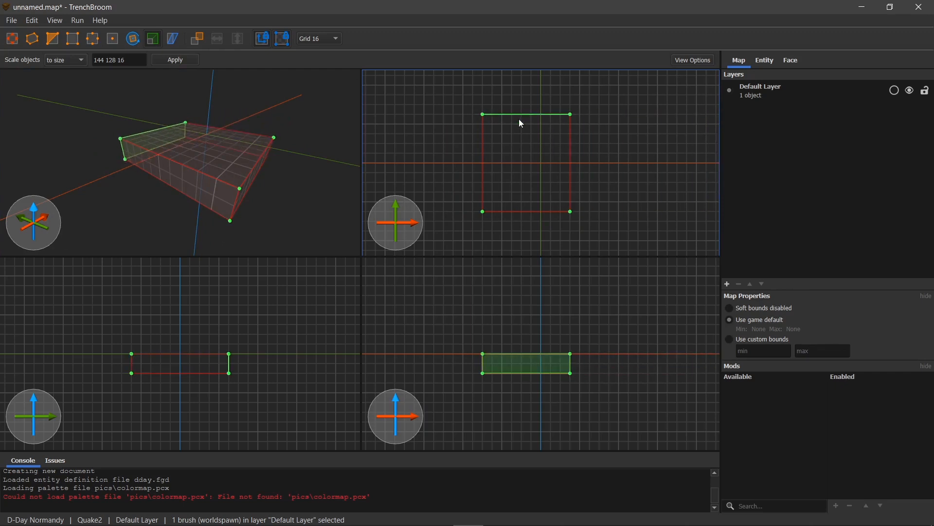
pyautogui.moveTo(568, 163)
pyautogui.mouseDown()
pyautogui.moveTo(640, 164)
pyautogui.moveTo(596, 170)
pyautogui.mouseUp()
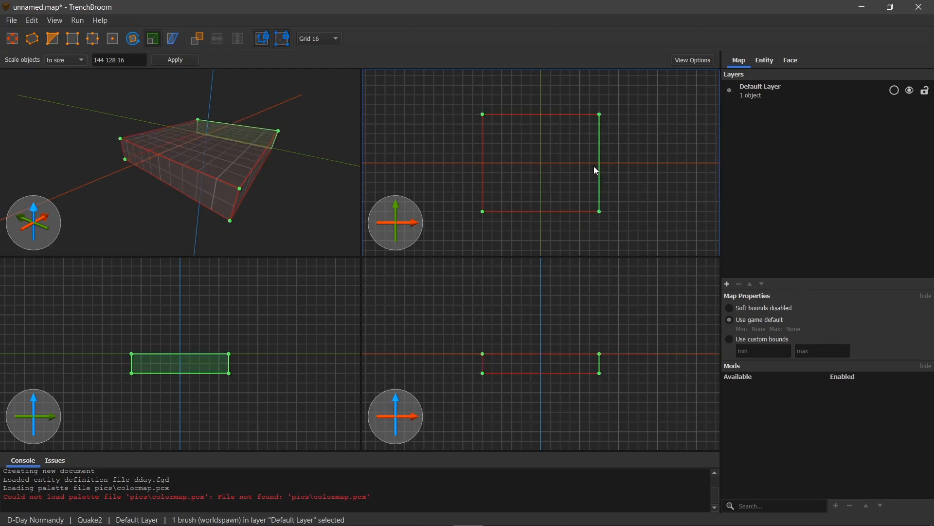
pyautogui.moveTo(245, 179)
pyautogui.mouseDown()
pyautogui.moveTo(220, 171)
pyautogui.moveTo(384, 224)
pyautogui.moveTo(241, 182)
pyautogui.mouseUp()
pyautogui.moveTo(211, 150)
pyautogui.mouseDown()
pyautogui.moveTo(211, 86)
pyautogui.moveTo(185, 183)
pyautogui.moveTo(126, 208)
pyautogui.moveTo(174, 180)
pyautogui.moveTo(188, 130)
pyautogui.moveTo(188, 162)
pyautogui.moveTo(183, 154)
pyautogui.mouseUp()
pyautogui.moveTo(230, 179)
pyautogui.mouseDown()
pyautogui.moveTo(328, 212)
pyautogui.moveTo(236, 185)
pyautogui.mouseUp()
# - Switch to Ultra Engine and resize the box in the perspective viewport, shifting its sides and making it slightly taller
pyautogui.moveTo(694, 518)
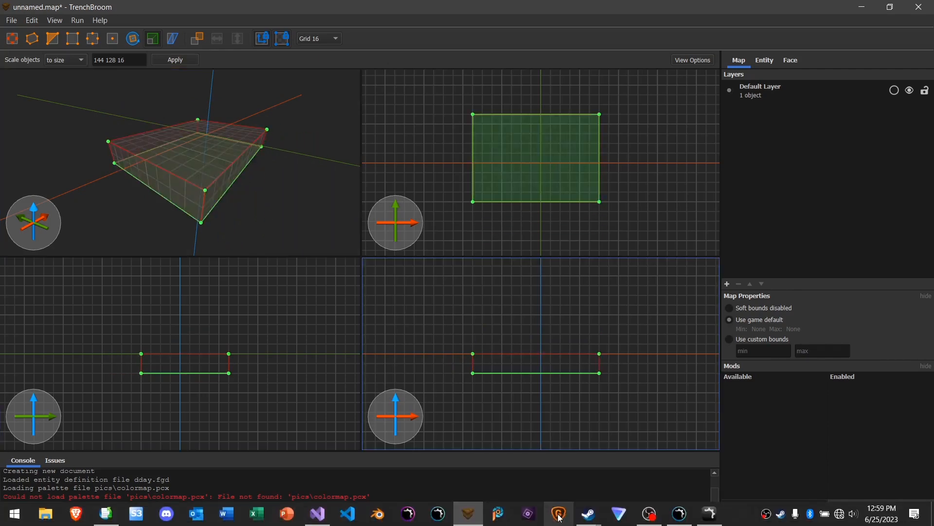
pyautogui.click(679, 513)
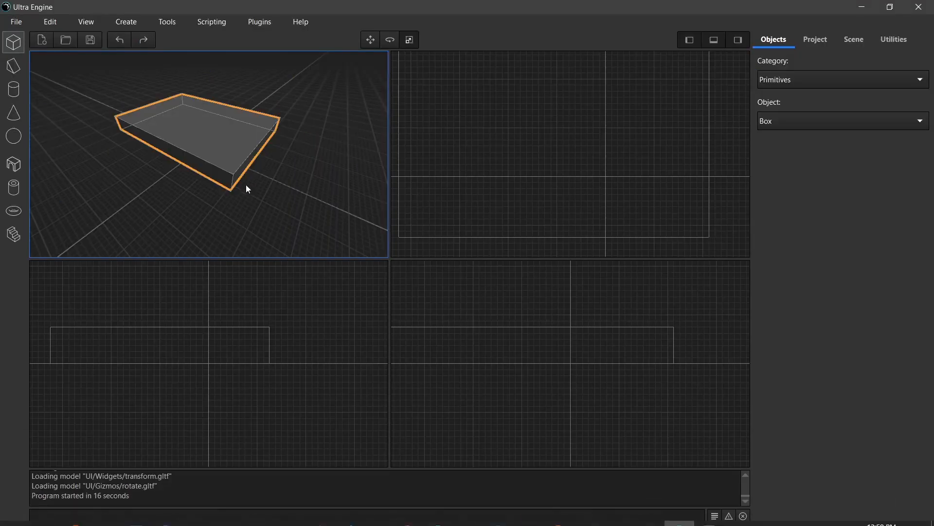
pyautogui.moveTo(247, 159); pyautogui.dragTo(132, 122)
pyautogui.moveTo(240, 98); pyautogui.dragTo(264, 198)
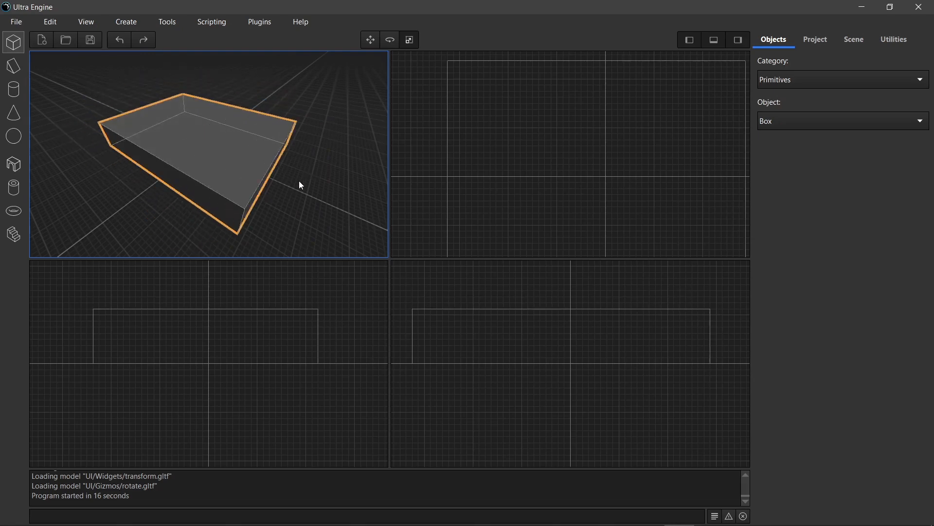
pyautogui.moveTo(287, 216); pyautogui.dragTo(283, 233, button='right')
pyautogui.moveTo(250, 141); pyautogui.dragTo(245, 148)
# - Change the layout to a single perspective viewport to view the box at a larger size
pyautogui.click(39, 22)
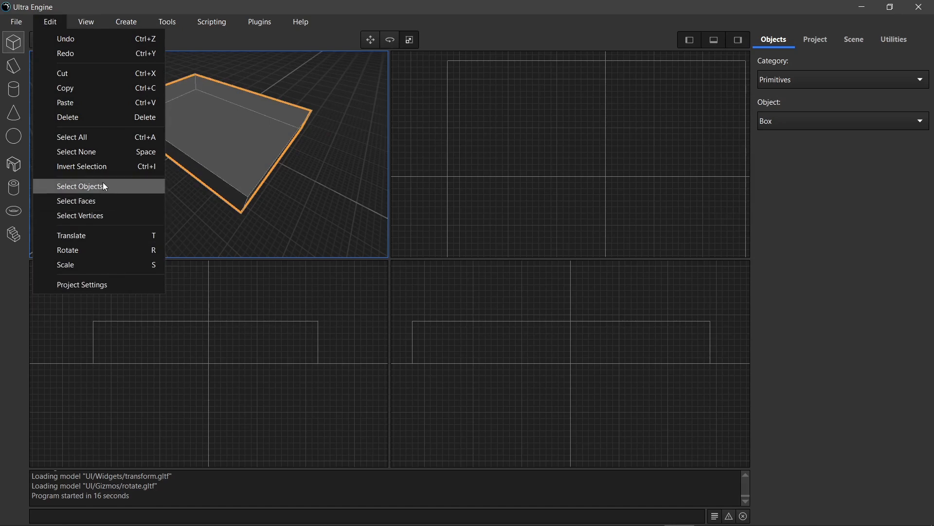
pyautogui.rightClick(197, 126)
pyautogui.moveTo(246, 209)
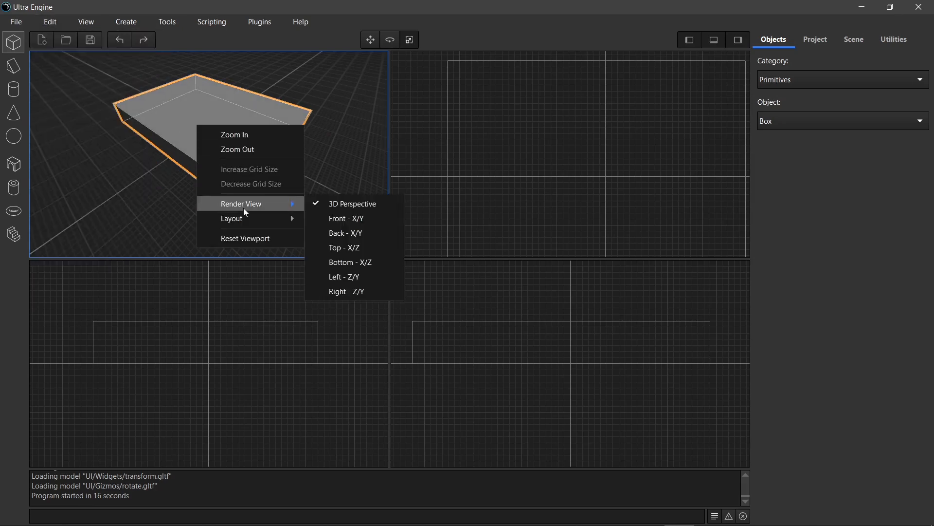
pyautogui.moveTo(293, 218)
pyautogui.click(346, 216)
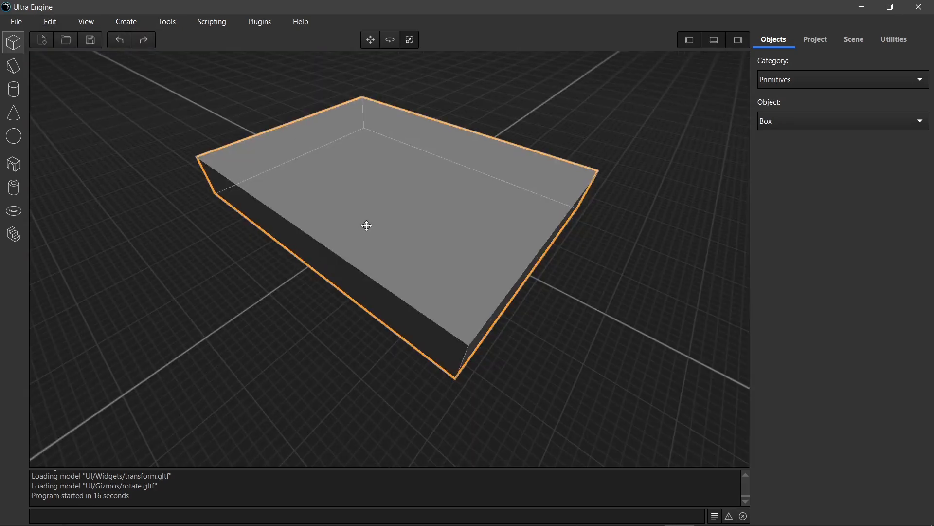
pyautogui.moveTo(360, 229); pyautogui.dragTo(401, 232, button='right')
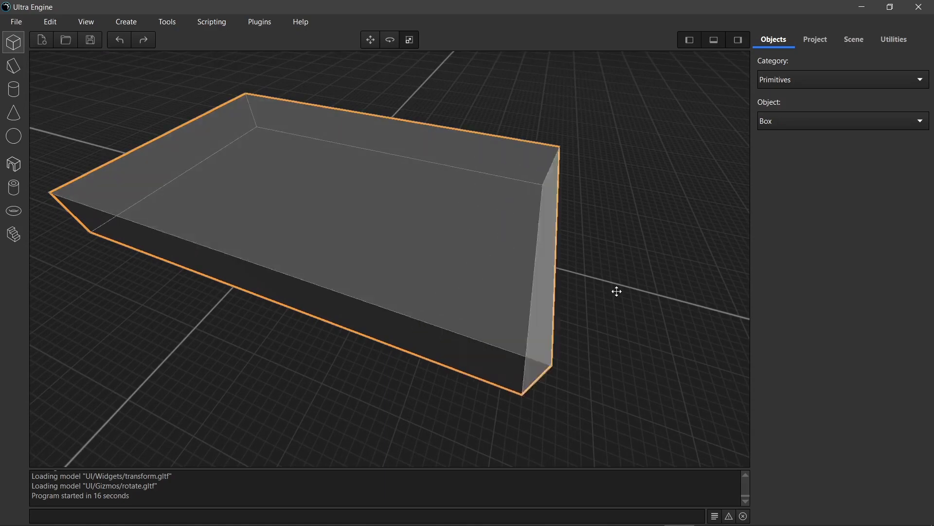